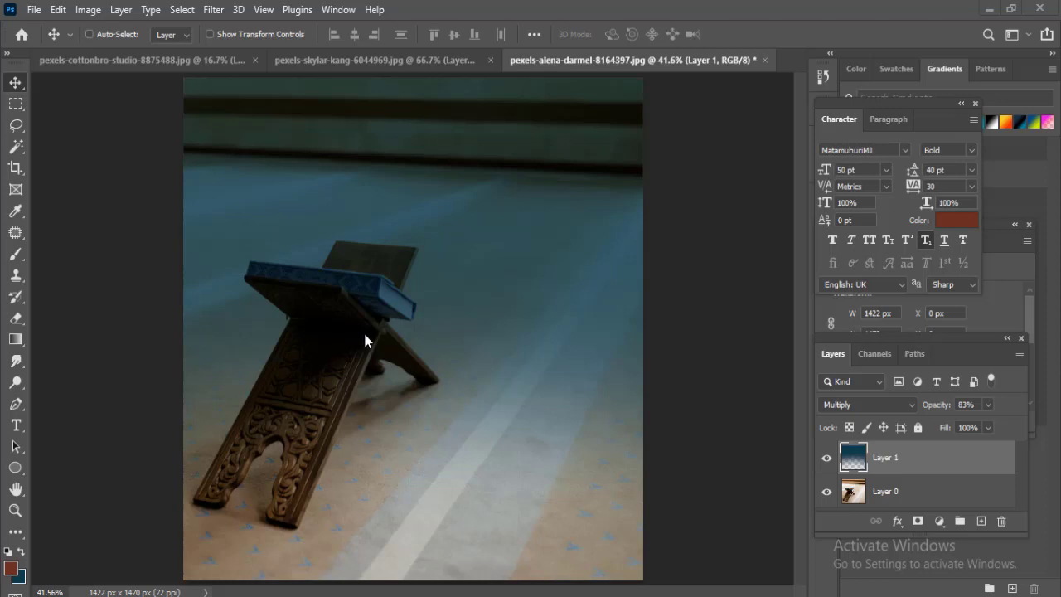
Step: Paste the seated-man photo into the Quran stand document as a new layer
{"action": "key", "text": "ctrl+Tab"}
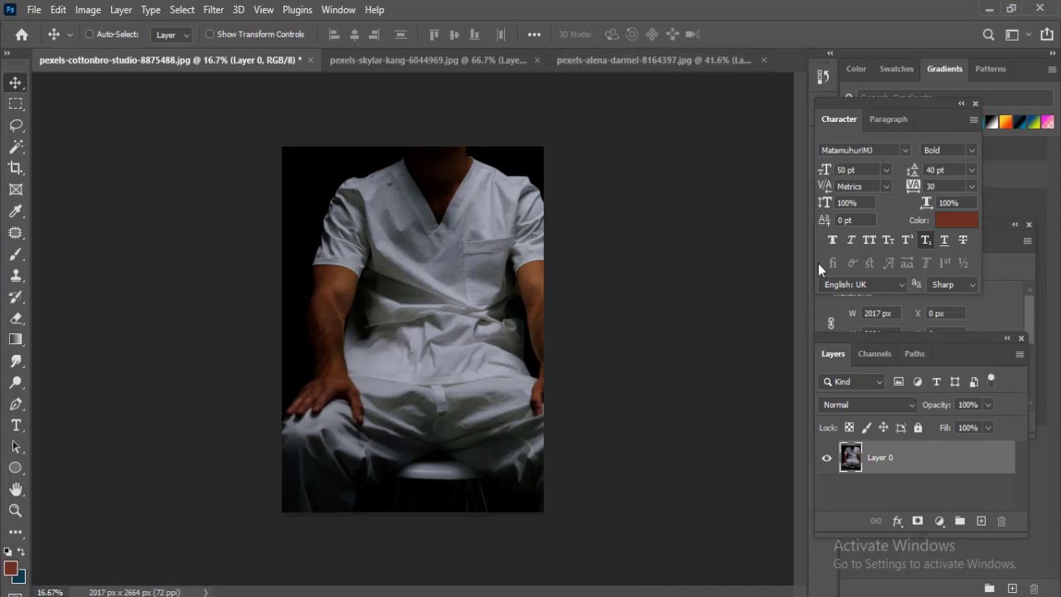
{"action": "key", "text": "ctrl+shift+Tab"}
{"action": "key", "text": "ctrl+Tab"}
{"action": "left_click", "coordinate": [628, 58]}
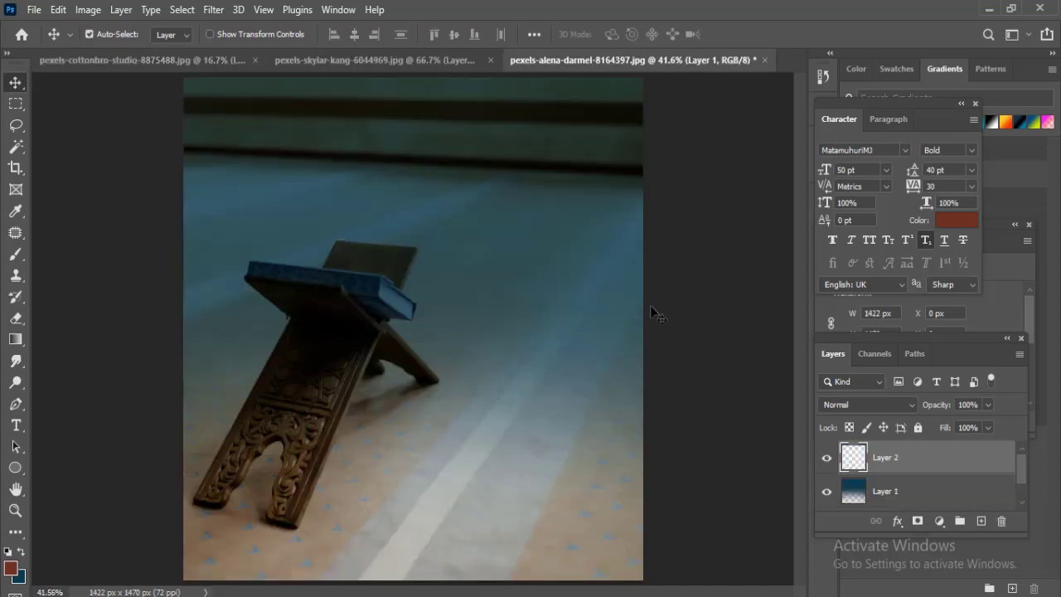
{"action": "key", "text": "ctrl+v"}
Step: Scale the man layer to 35.7% on the right side and Magic Wand his black background
{"action": "key", "text": "ctrl+minus"}
{"action": "key", "text": "ctrl+minus"}
{"action": "key", "text": "ctrl+t"}
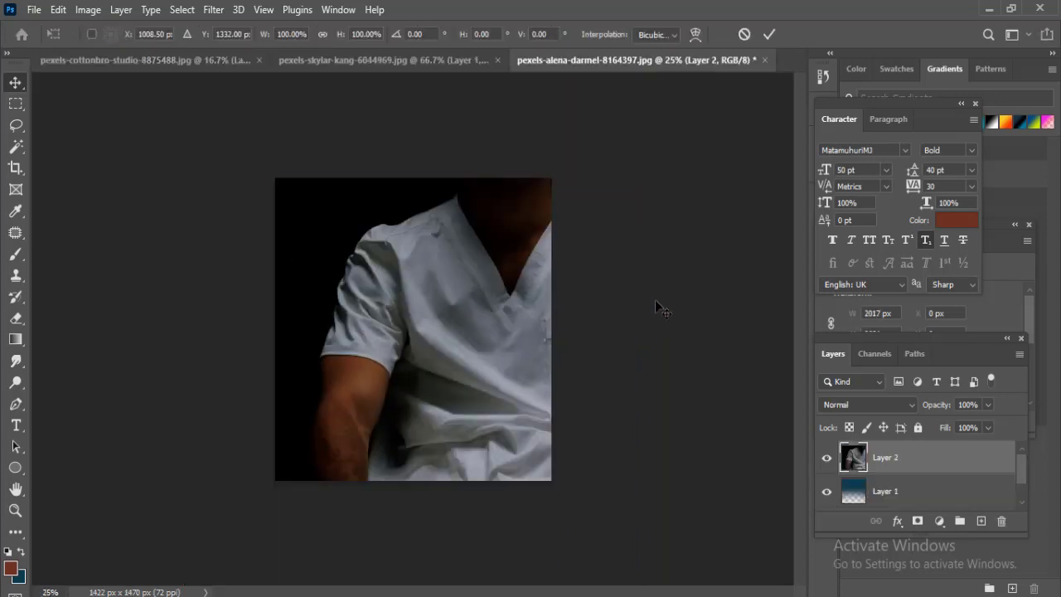
{"action": "left_click_drag", "start_coordinate": [659, 194], "coordinate": [549, 355]}
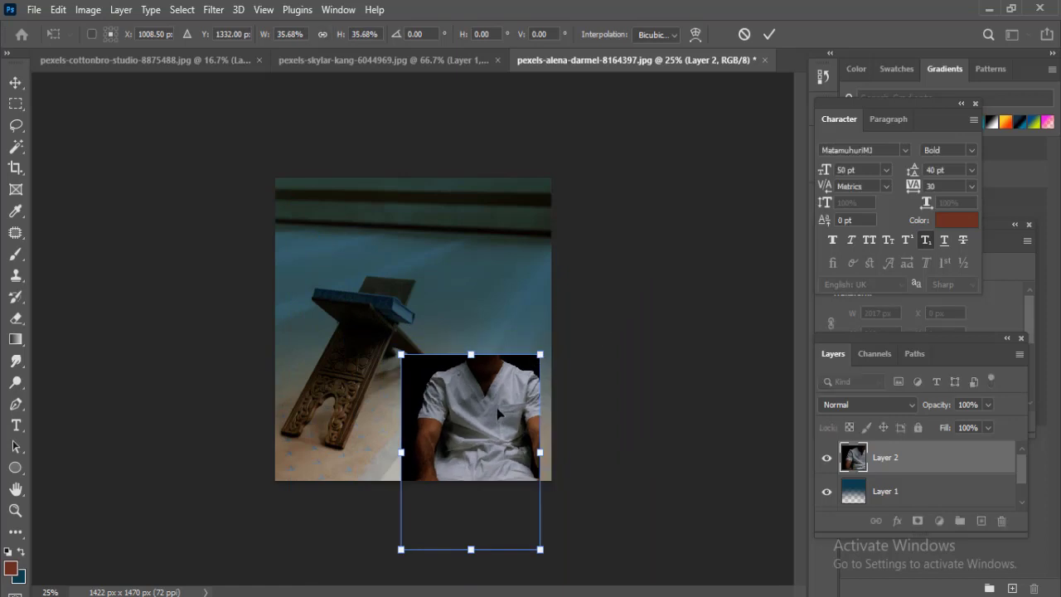
{"action": "mouse_move", "coordinate": [493, 414]}
{"action": "left_mouse_down"}
{"action": "mouse_move", "coordinate": [531, 325]}
{"action": "mouse_move", "coordinate": [520, 365]}
{"action": "left_mouse_up"}
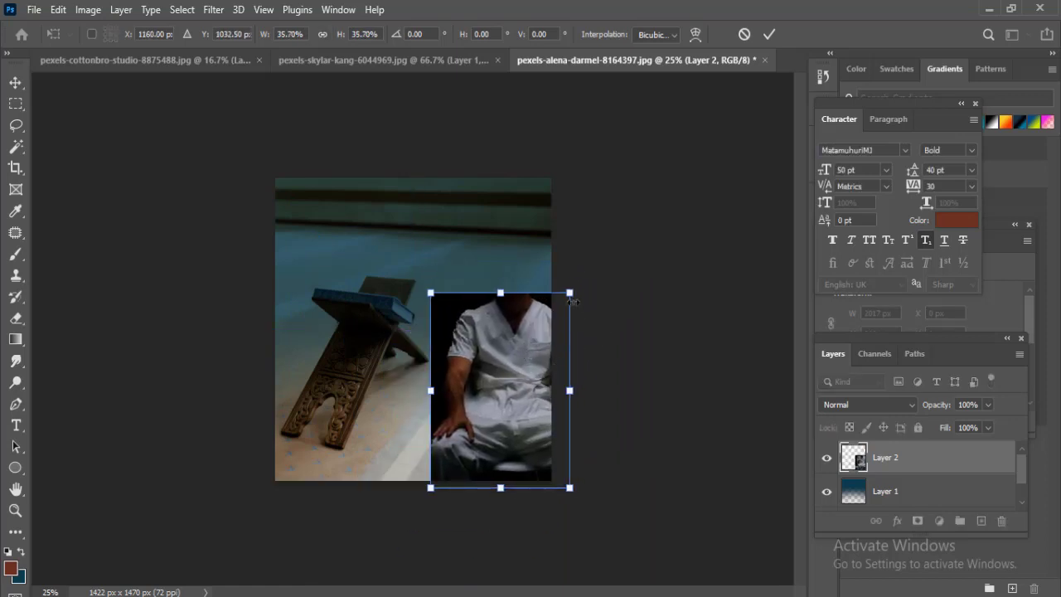
{"action": "left_click_drag", "start_coordinate": [568, 293], "coordinate": [615, 222]}
{"action": "left_click", "coordinate": [15, 146]}
{"action": "left_click", "coordinate": [73, 179]}
{"action": "left_click", "coordinate": [432, 290]}
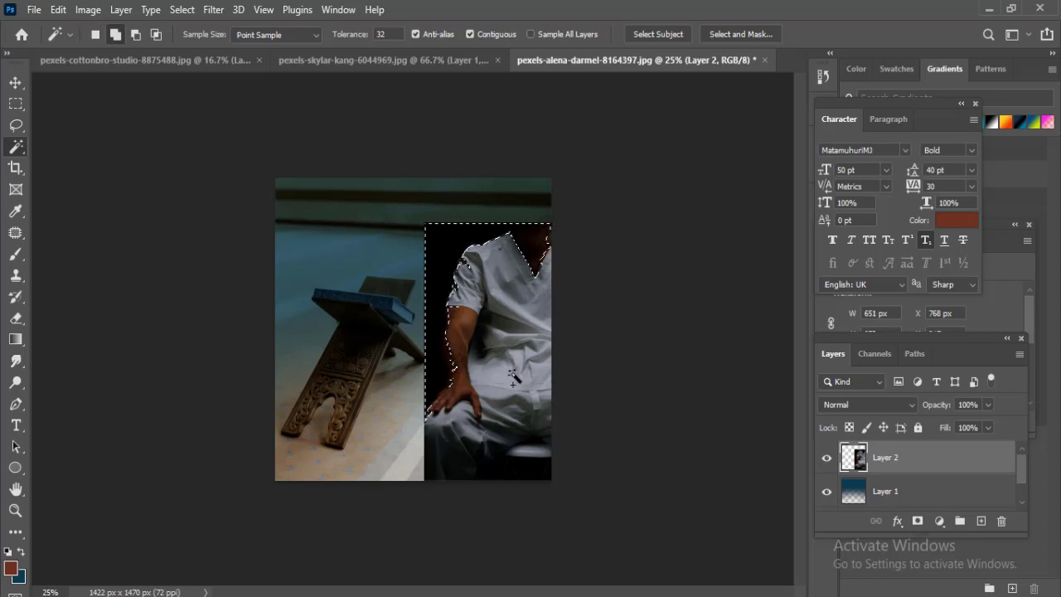
Step: Clear the black backdrop from Layer 2 so only the seated man remains
{"action": "key", "text": "l"}
{"action": "key", "text": "ctrl+plus"}
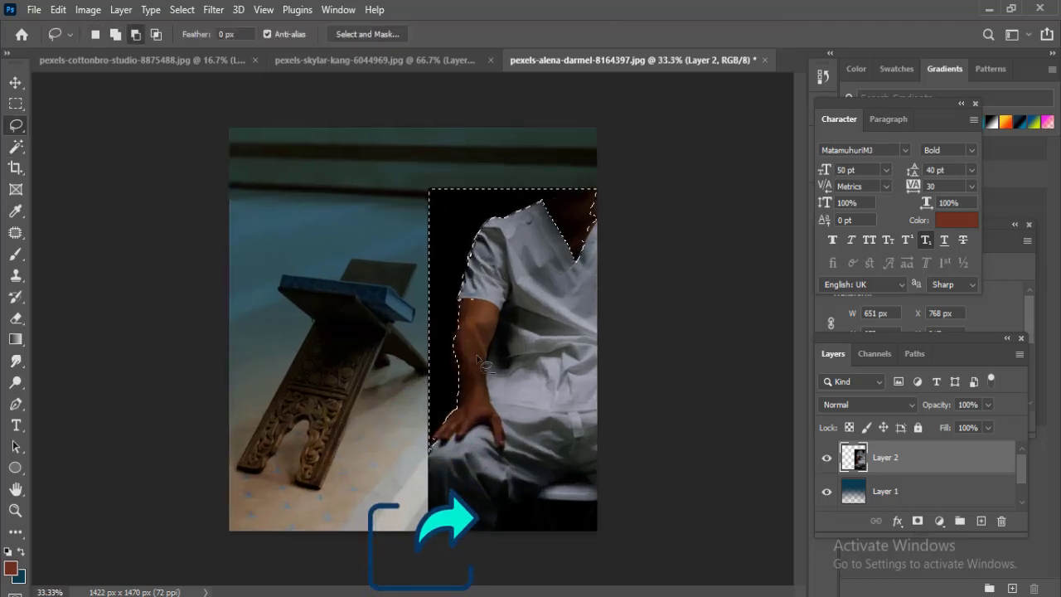
{"action": "key", "text": "ctrl+d"}
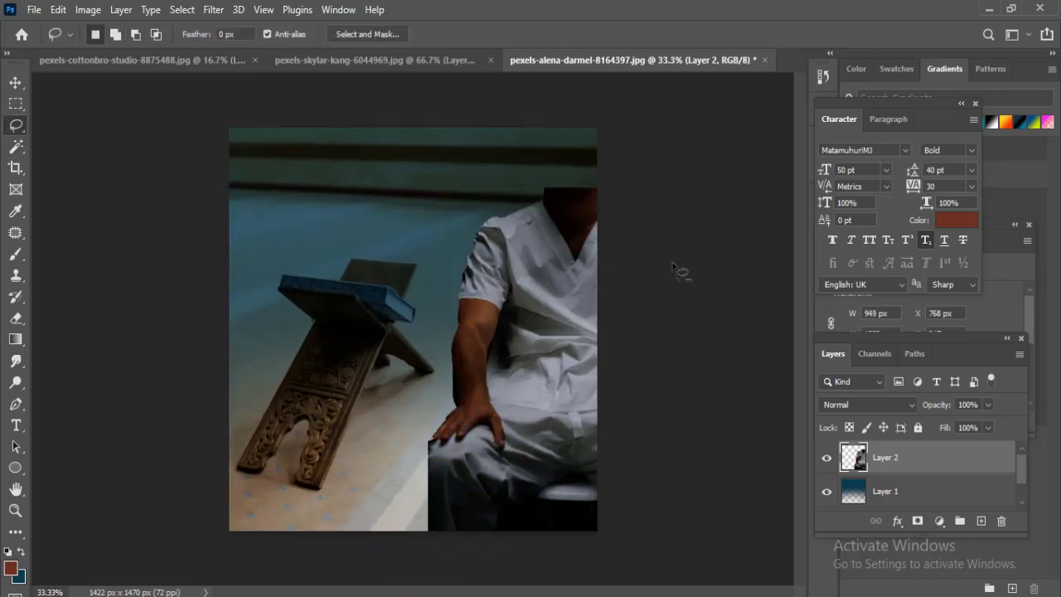
{"action": "key", "text": "ctrl+minus"}
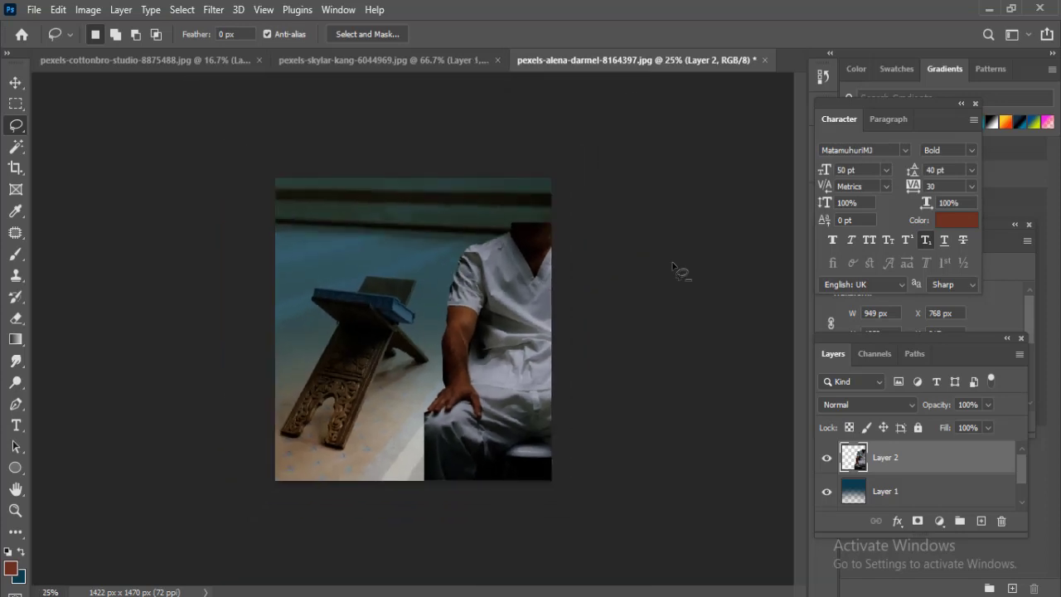
{"action": "key", "text": "v"}
{"action": "scroll", "coordinate": [627, 396], "scroll_direction": "up", "scroll_amount": 3}
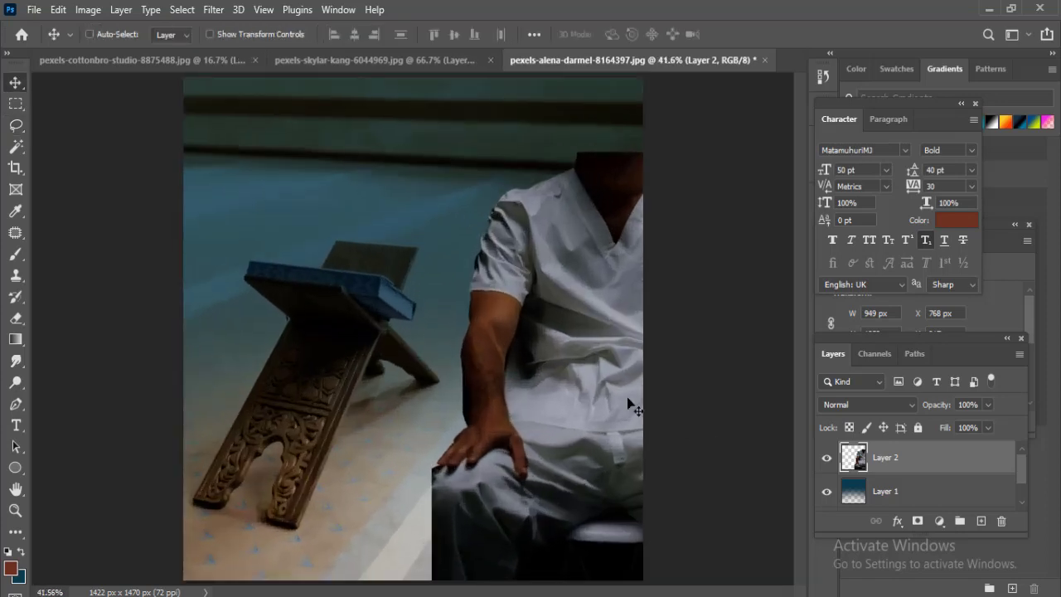
{"action": "key", "text": "ctrl+minus"}
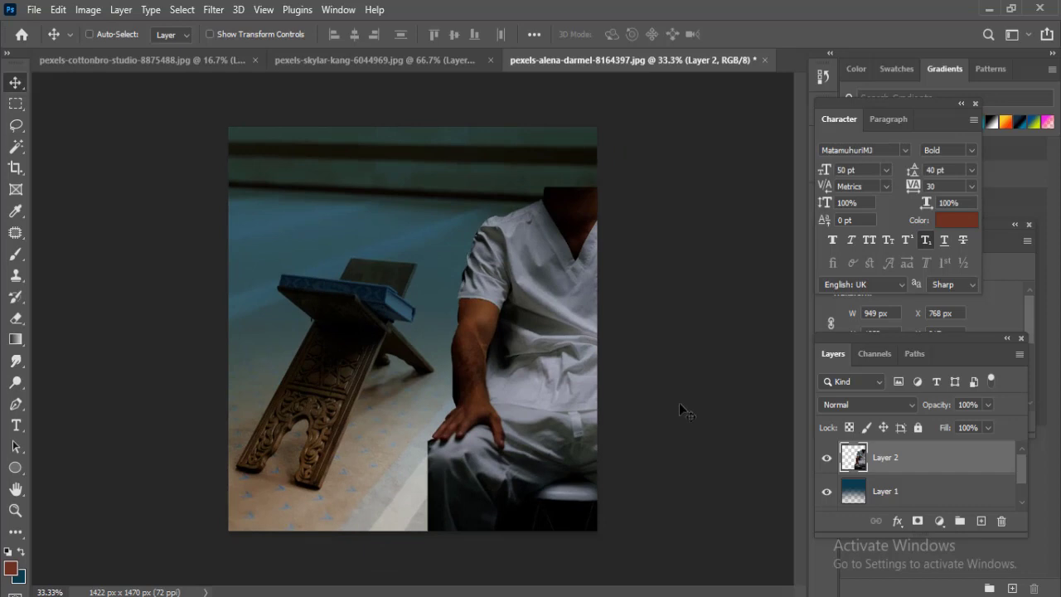
Step: Add Layer 3 and Quick Select the man's forearm, hand and neck on Layer 2
{"action": "left_click", "coordinate": [980, 522]}
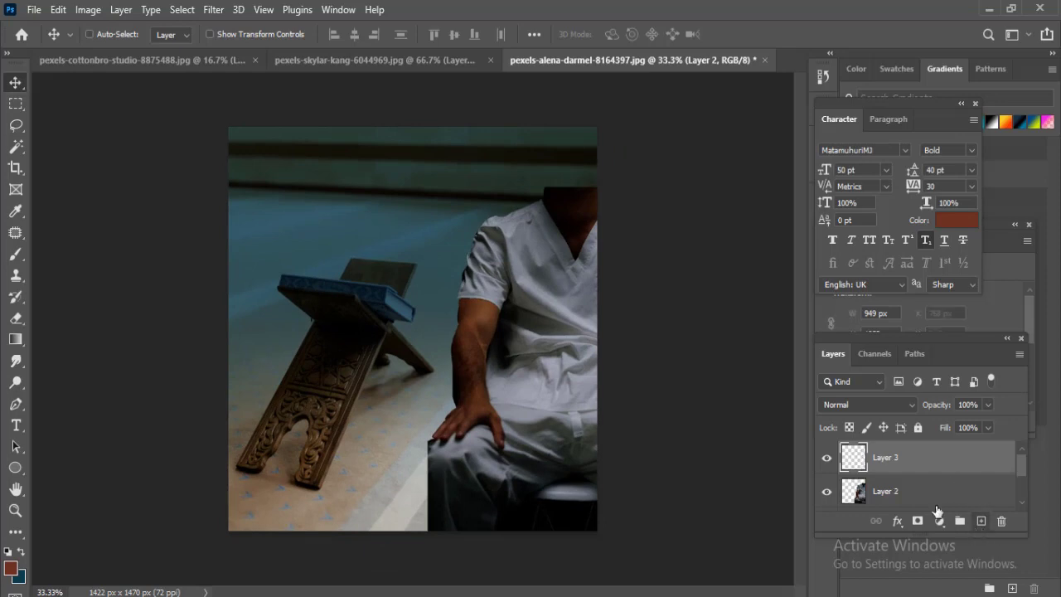
{"action": "left_click", "coordinate": [885, 492]}
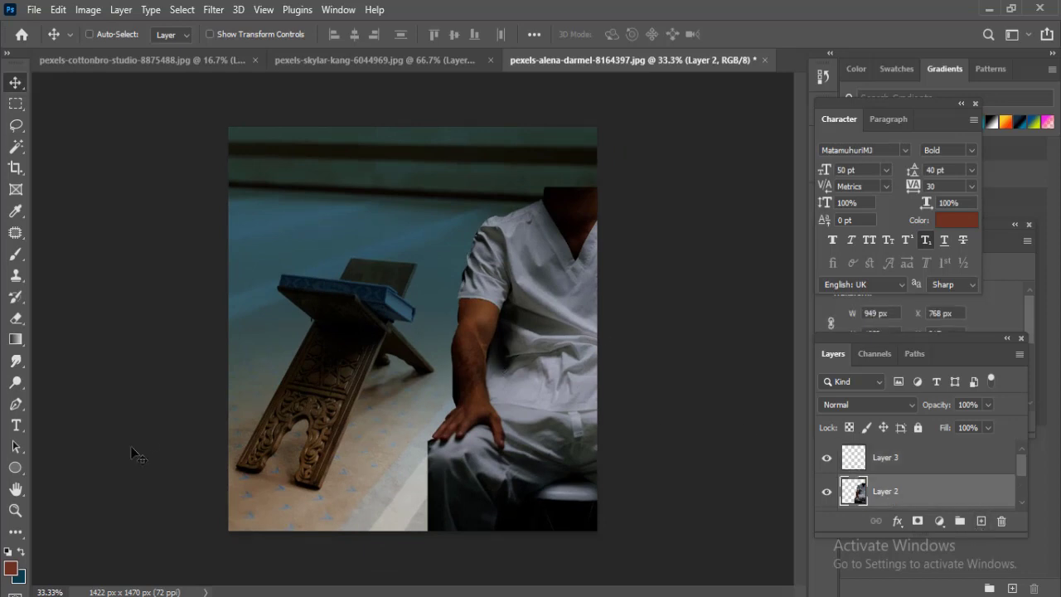
{"action": "left_click", "coordinate": [15, 125]}
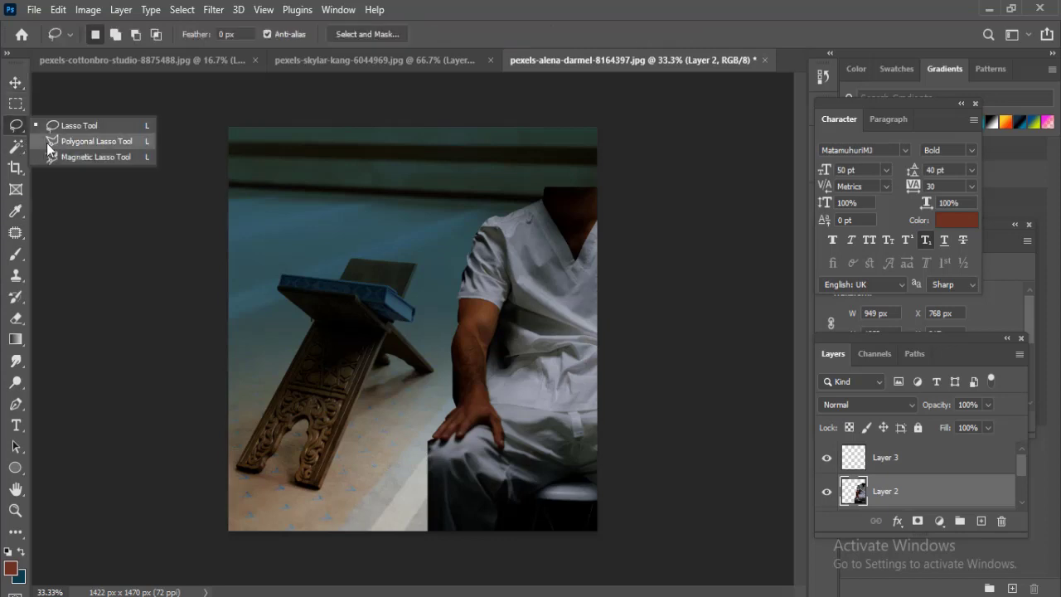
{"action": "left_click", "coordinate": [16, 146]}
{"action": "left_click", "coordinate": [90, 163]}
{"action": "left_click_drag", "start_coordinate": [464, 350], "coordinate": [477, 418]}
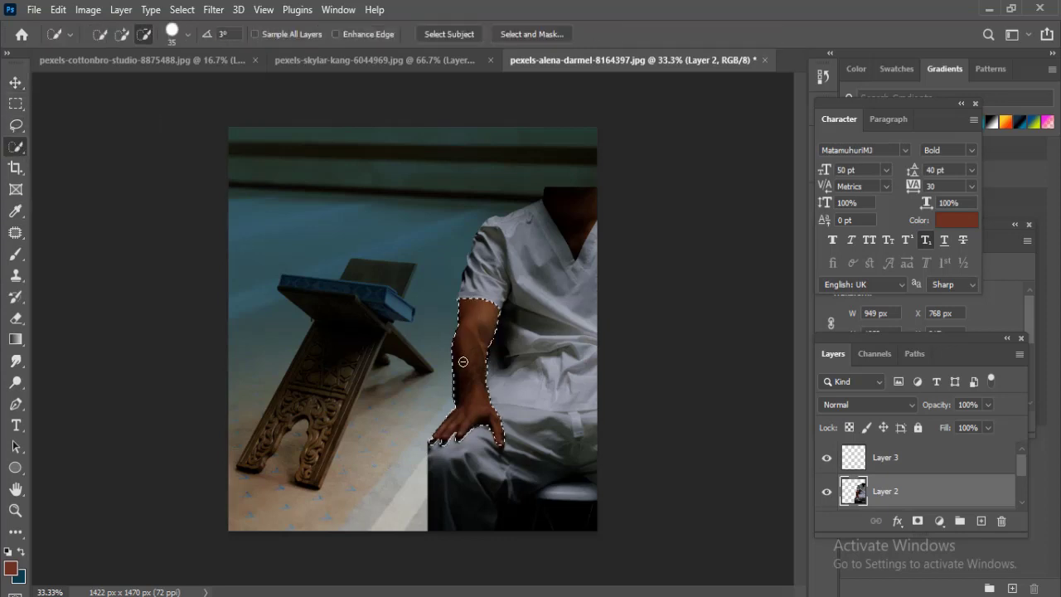
{"action": "left_click", "coordinate": [572, 209]}
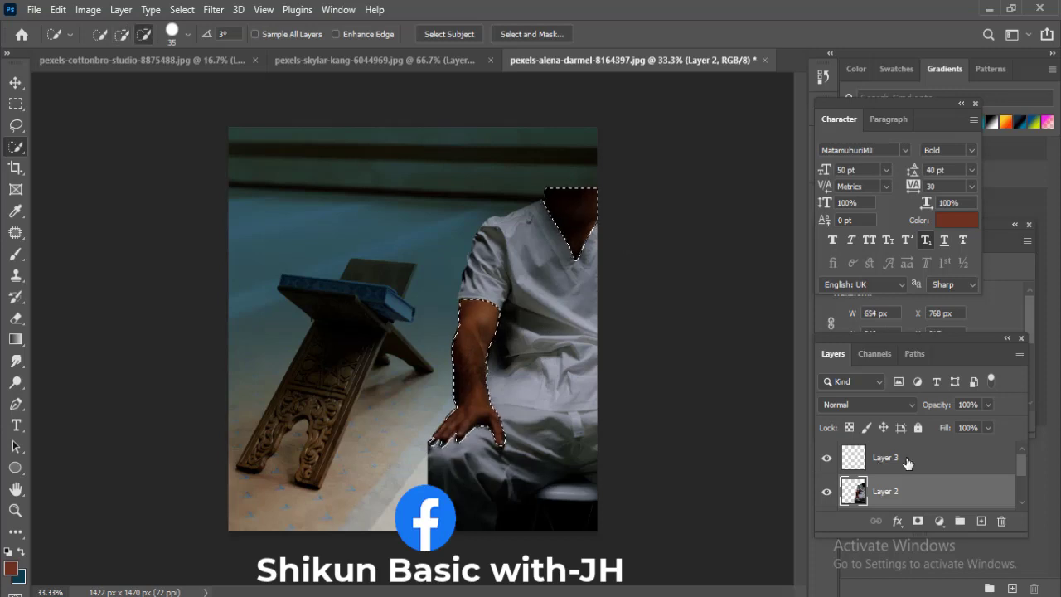
Step: Paint the selection white on Layer 3 with a 200 px brush, then deselect
{"action": "left_click", "coordinate": [905, 458]}
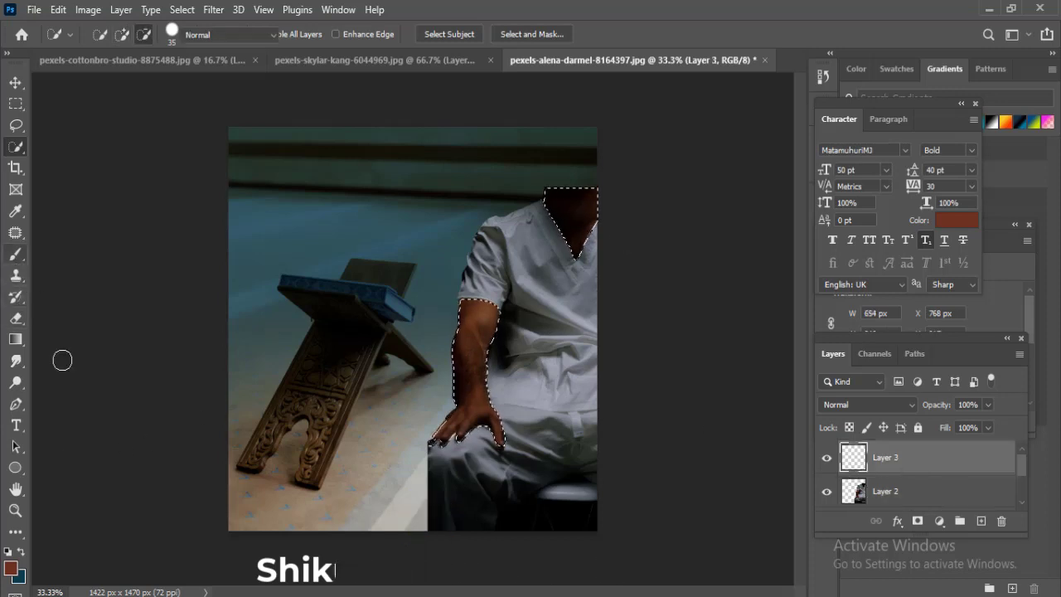
{"action": "key", "text": "b"}
{"action": "key", "text": "d"}
{"action": "key", "text": "x"}
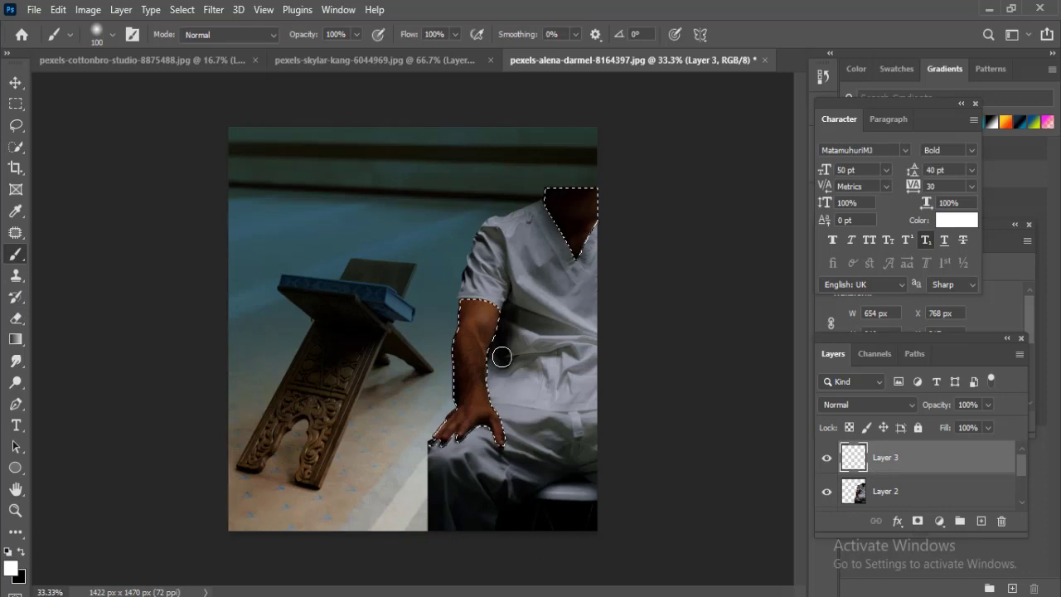
{"action": "key", "text": "bracketright"}
{"action": "key", "text": "bracketright"}
{"action": "key", "text": "bracketright"}
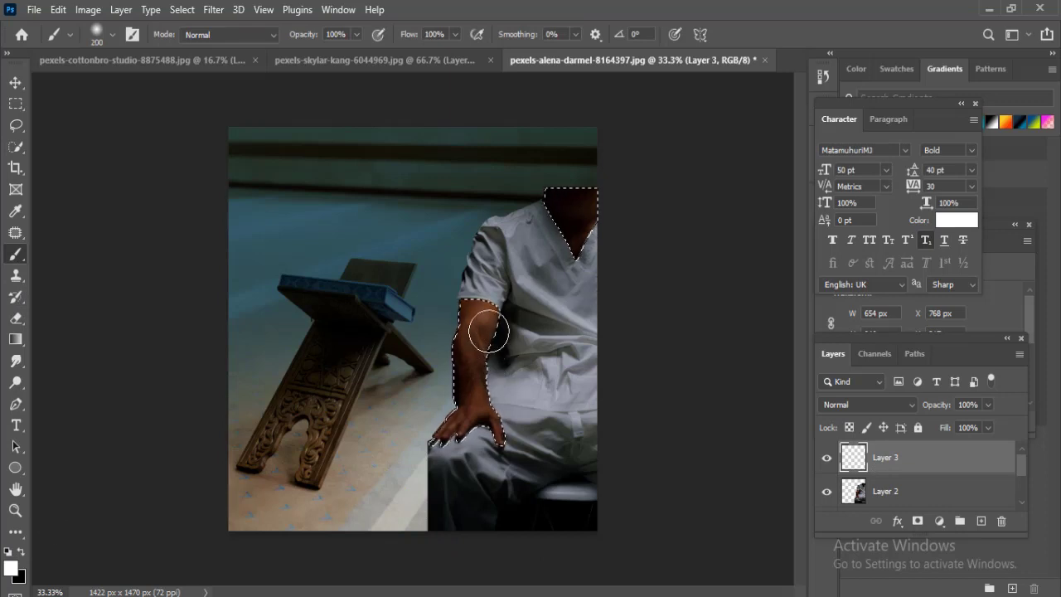
{"action": "mouse_move", "coordinate": [486, 326]}
{"action": "left_mouse_down"}
{"action": "mouse_move", "coordinate": [440, 458]}
{"action": "mouse_move", "coordinate": [532, 208]}
{"action": "left_mouse_up"}
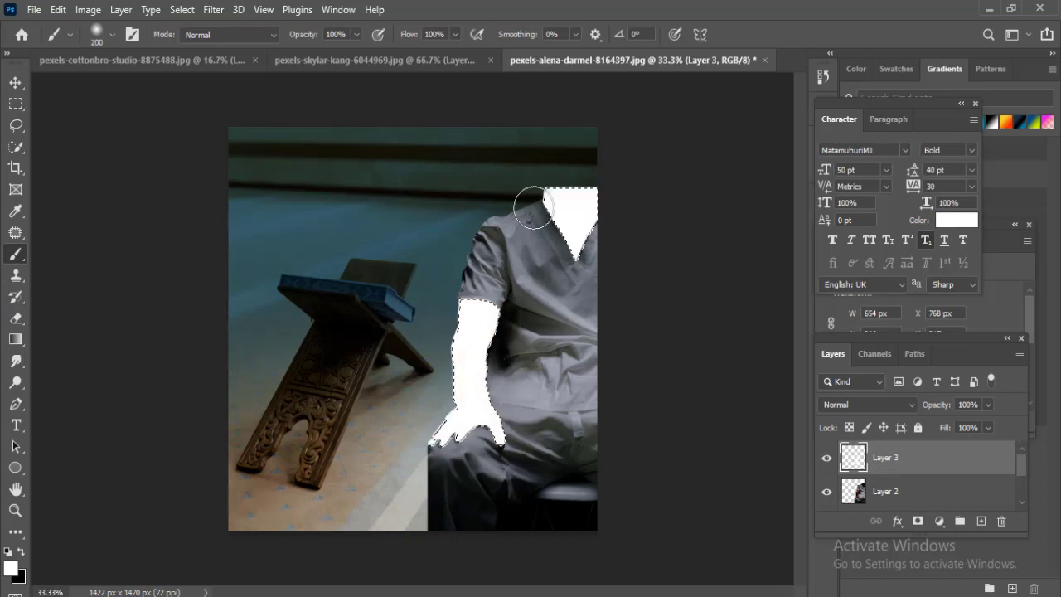
{"action": "key", "text": "ctrl+d"}
Step: Apply a Gaussian Blur of radius 9.6 to the white paint
{"action": "left_click", "coordinate": [213, 10]}
{"action": "mouse_move", "coordinate": [249, 219]}
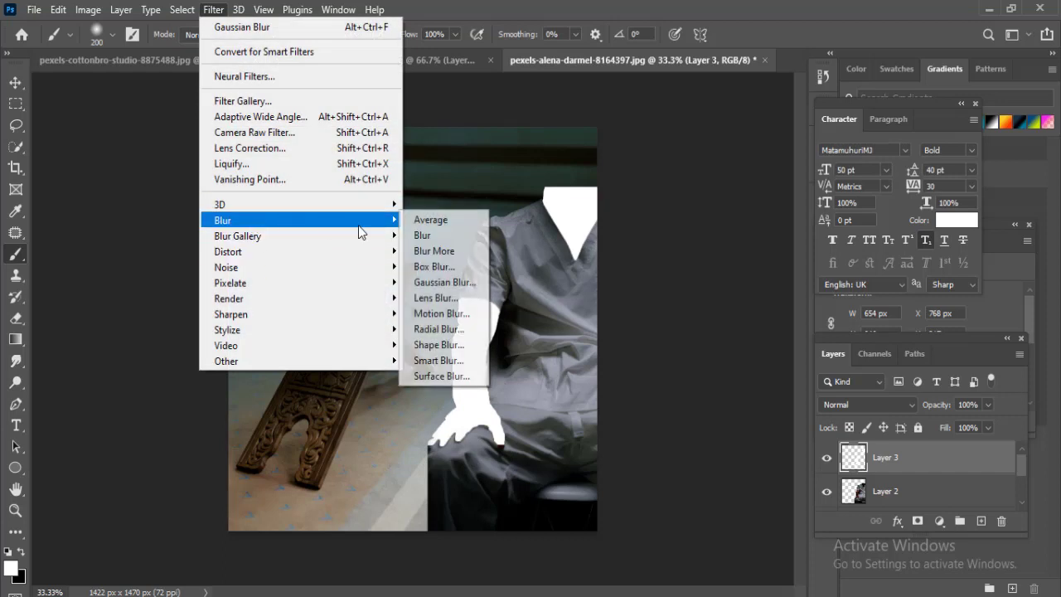
{"action": "left_click", "coordinate": [456, 280]}
{"action": "left_click_drag", "start_coordinate": [477, 152], "coordinate": [286, 151]}
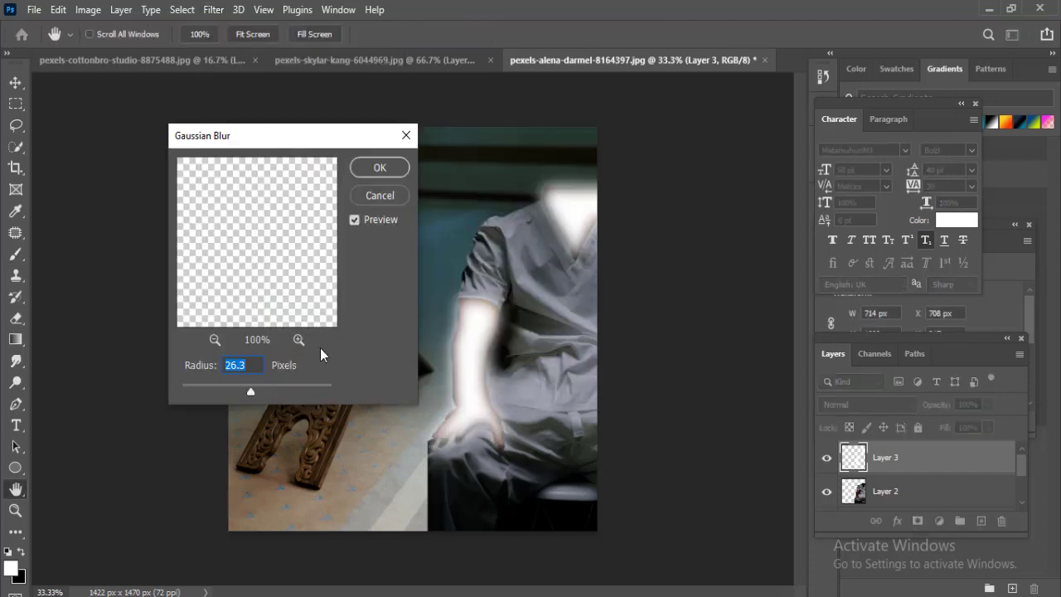
{"action": "left_click_drag", "start_coordinate": [240, 392], "coordinate": [235, 392]}
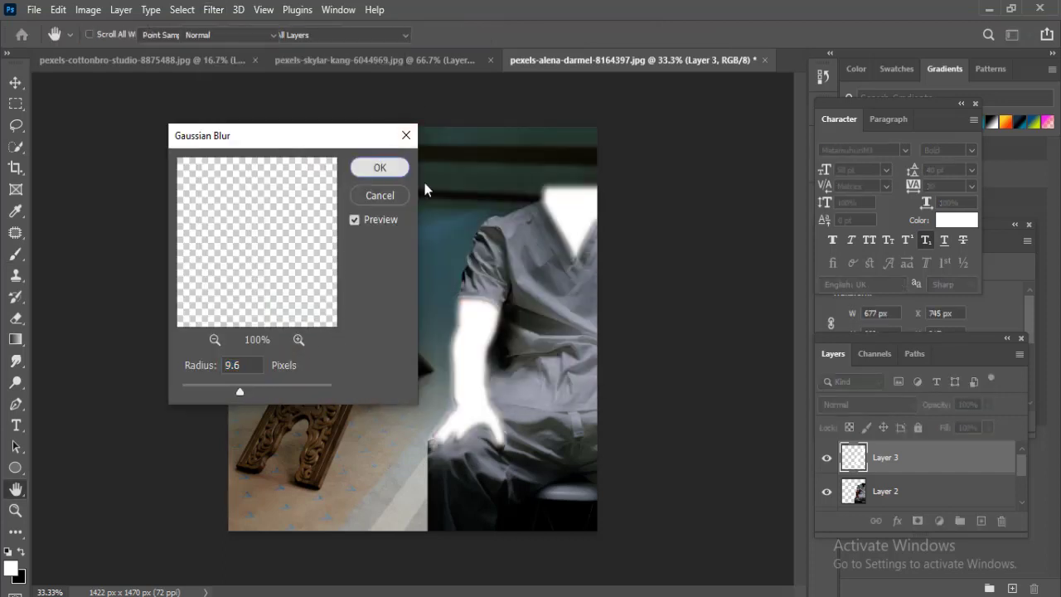
{"action": "left_click", "coordinate": [380, 166]}
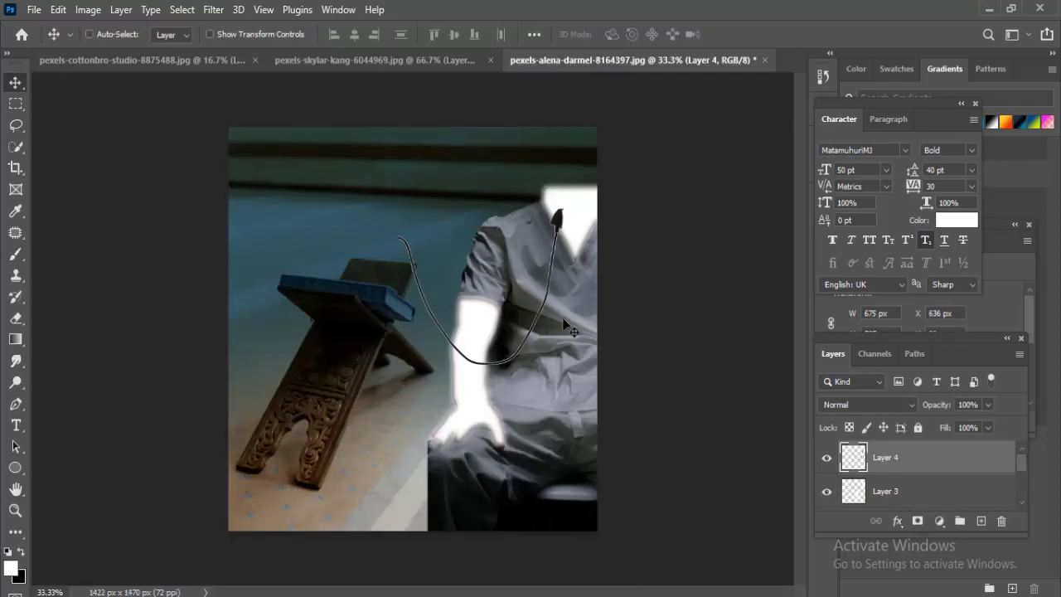
Step: Rotate the dark curve 90° and warp it to run from the book to the hand
{"action": "key", "text": "ctrl+t"}
{"action": "right_click", "coordinate": [547, 298]}
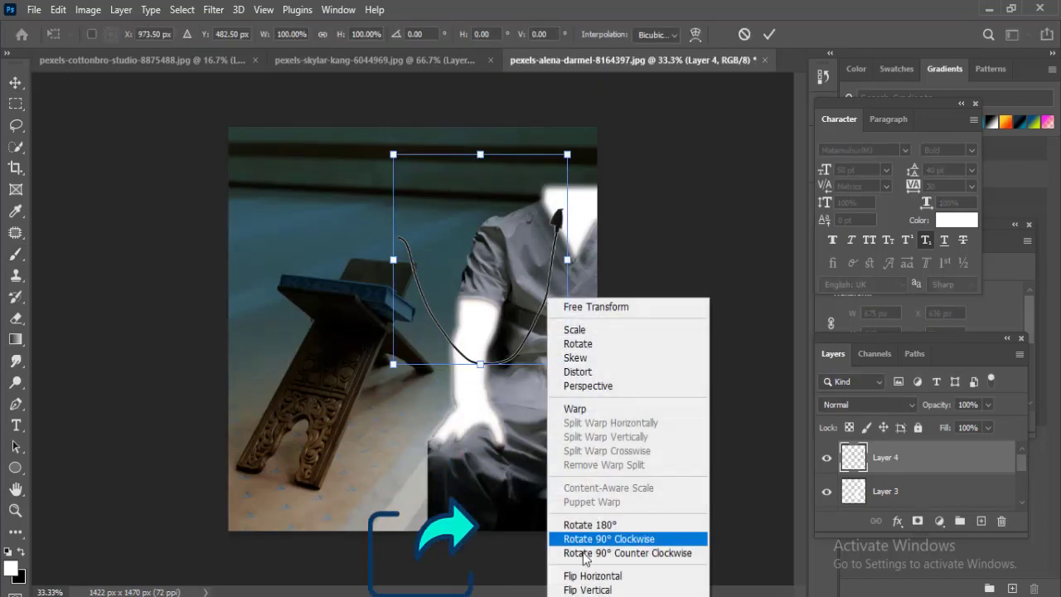
{"action": "left_click", "coordinate": [592, 575]}
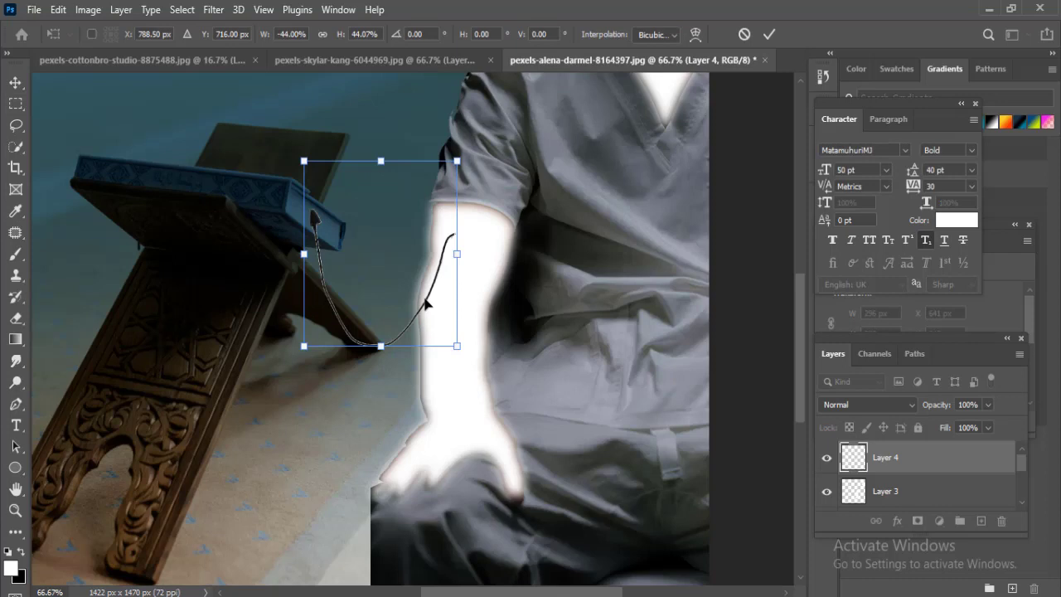
{"action": "right_click", "coordinate": [425, 304]}
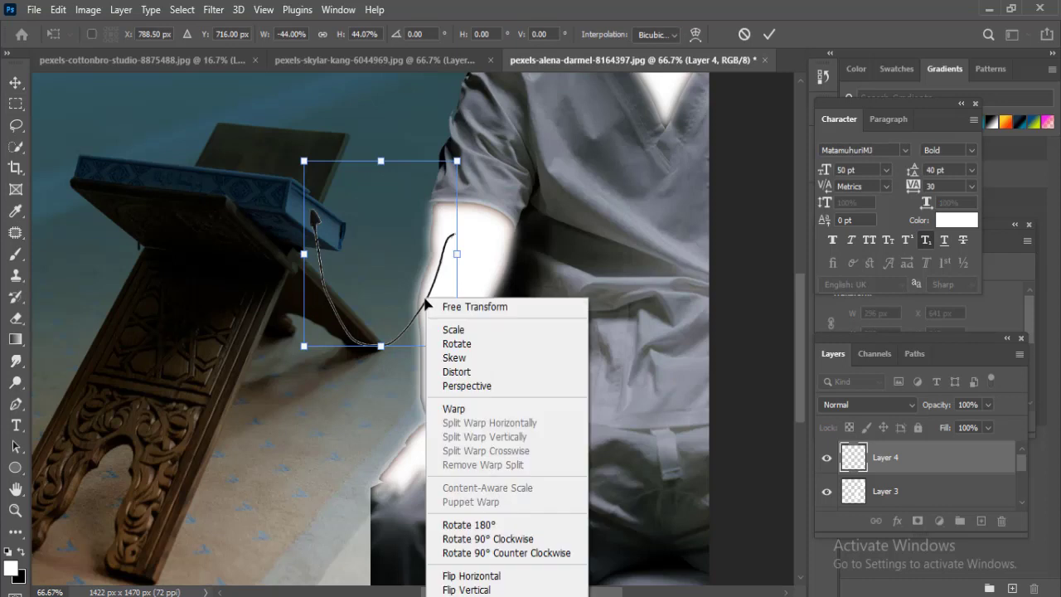
{"action": "left_click", "coordinate": [454, 408]}
{"action": "mouse_move", "coordinate": [457, 234]}
{"action": "left_mouse_down"}
{"action": "mouse_move", "coordinate": [457, 347]}
{"action": "mouse_move", "coordinate": [513, 351]}
{"action": "left_mouse_up"}
{"action": "key", "text": "Return"}
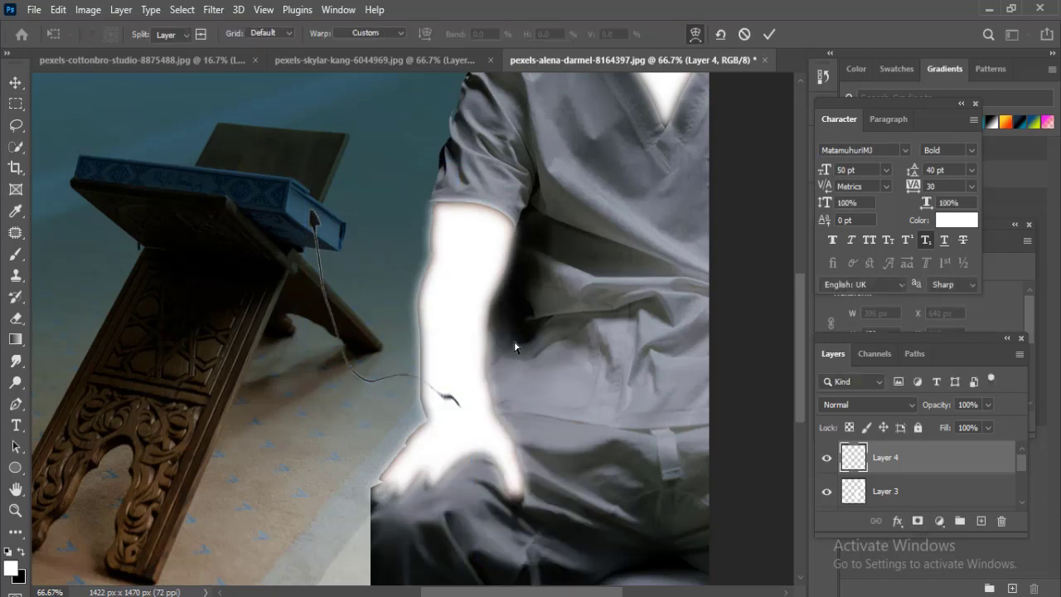
{"action": "scroll", "coordinate": [478, 411], "scroll_direction": "down", "scroll_amount": 3, "text": "alt"}
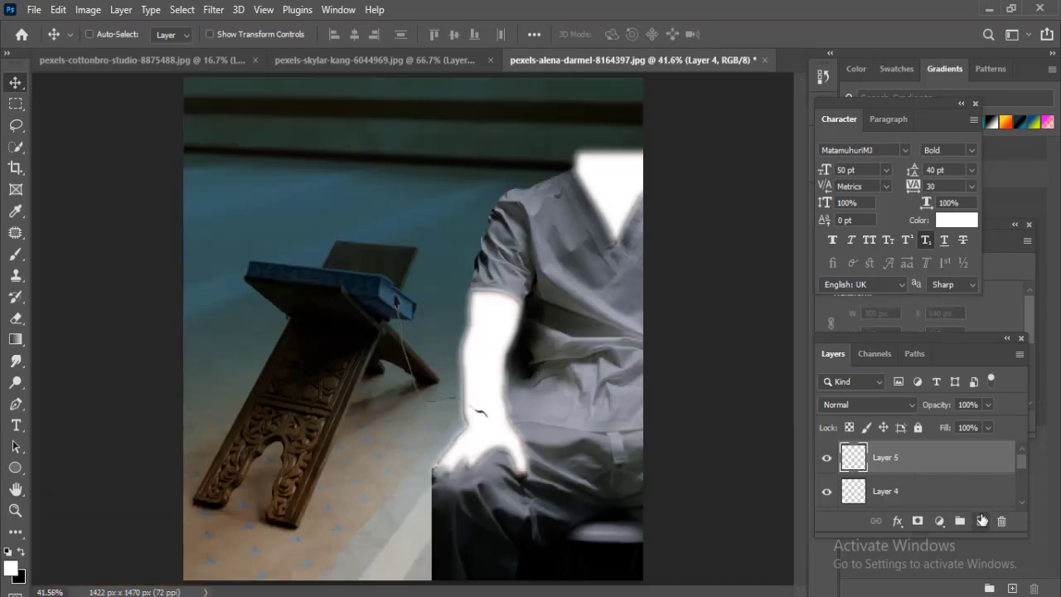
Step: Load Layer 4's cable as a selection, expand it 2 px, and paint it white on Layer 5
{"action": "left_click", "coordinate": [854, 491], "text": "ctrl"}
{"action": "left_click", "coordinate": [182, 9]}
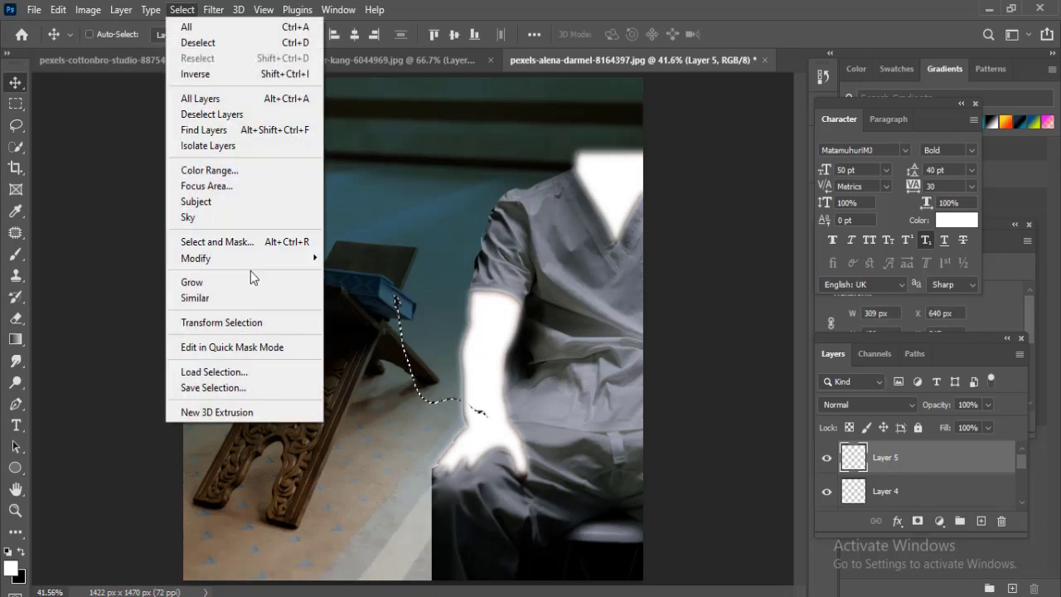
{"action": "mouse_move", "coordinate": [195, 257]}
{"action": "left_click", "coordinate": [356, 288]}
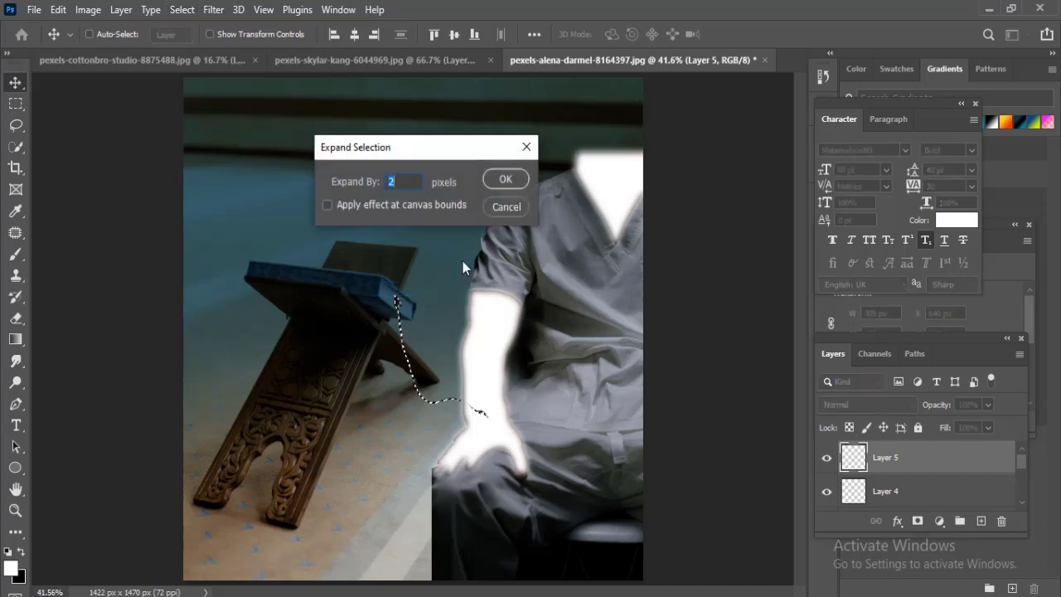
{"action": "key", "text": "Return"}
{"action": "left_click", "coordinate": [15, 254]}
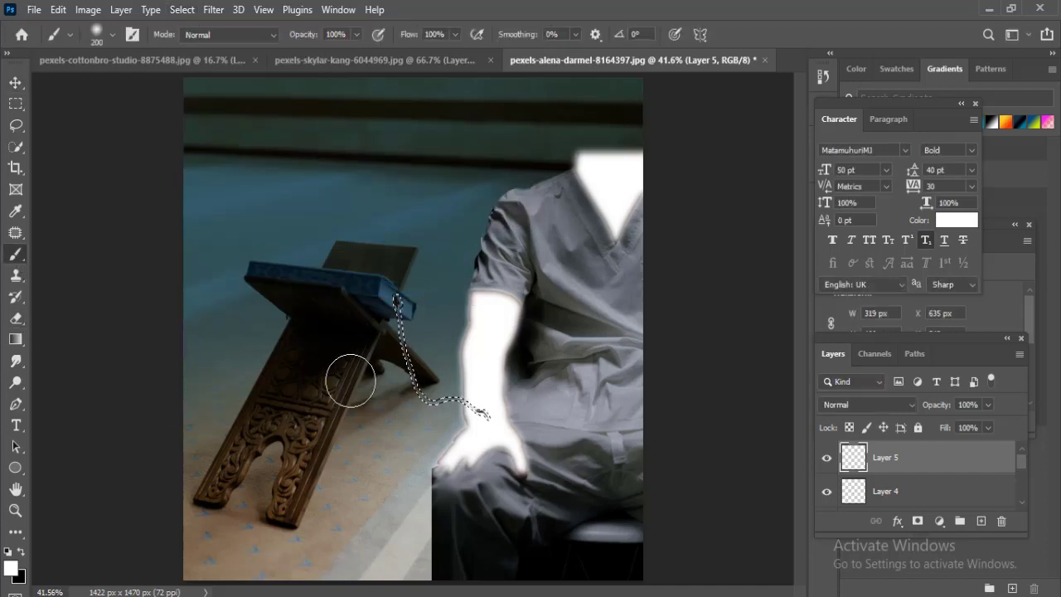
{"action": "mouse_move", "coordinate": [397, 309]}
{"action": "left_mouse_down"}
{"action": "mouse_move", "coordinate": [452, 400]}
{"action": "mouse_move", "coordinate": [490, 415]}
{"action": "left_mouse_up"}
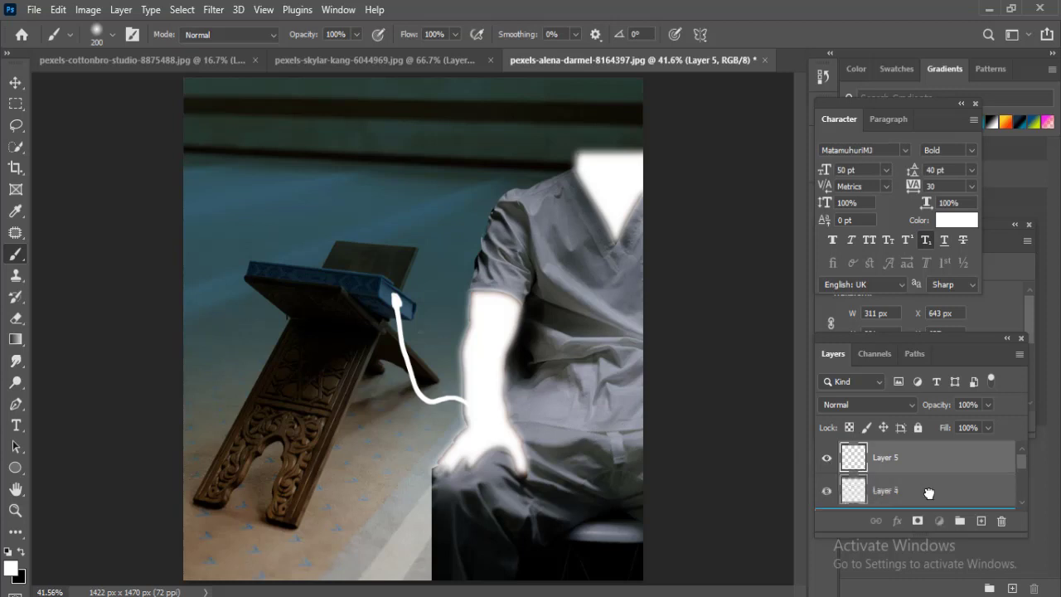
Step: Move Layer 5 below Layer 4 and Gaussian Blur the white cable into a glow
{"action": "left_click_drag", "start_coordinate": [936, 465], "coordinate": [928, 499]}
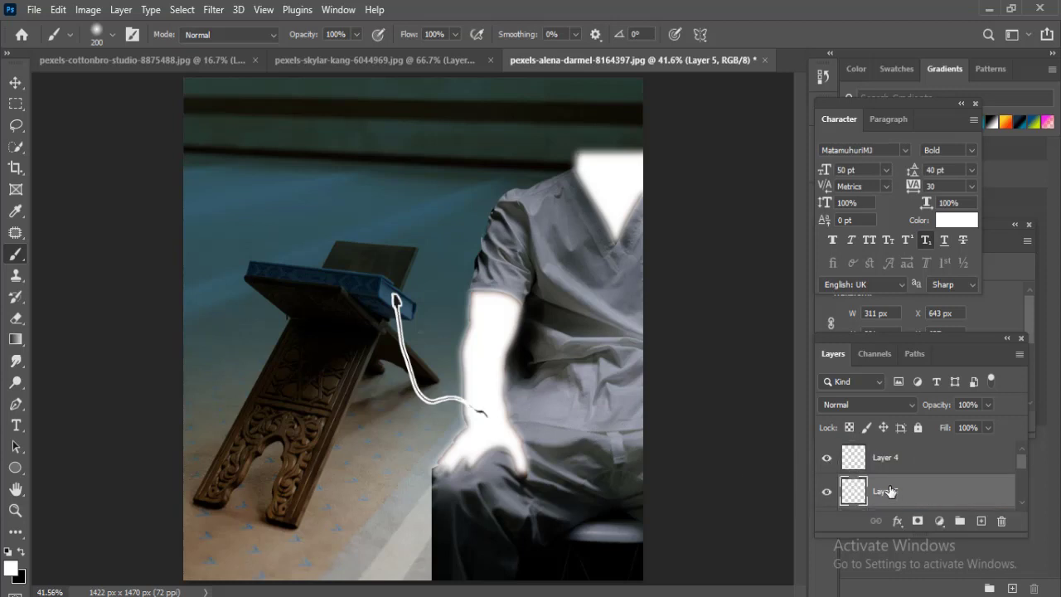
{"action": "left_click", "coordinate": [213, 9]}
{"action": "mouse_move", "coordinate": [222, 220]}
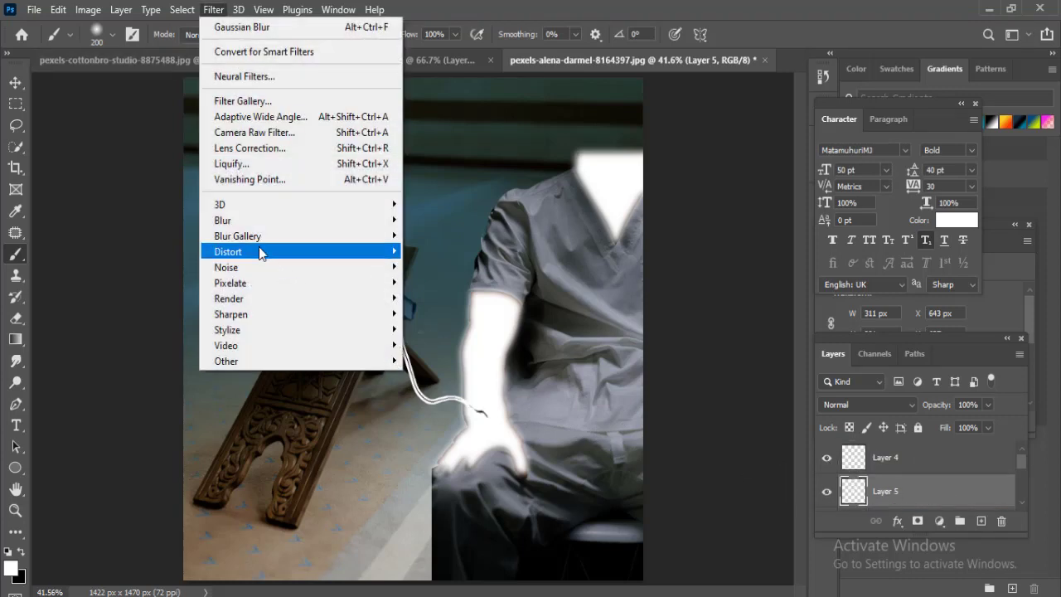
{"action": "left_click", "coordinate": [451, 286]}
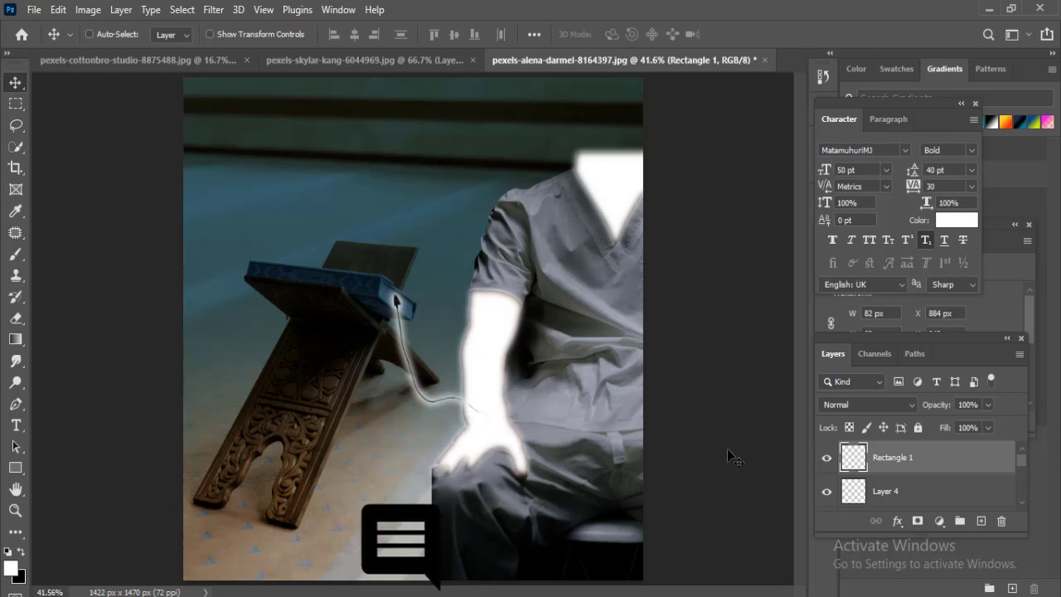
Step: On Layer 1, Quick Select the book's blue top cover and add an empty Layer 7
{"action": "scroll", "coordinate": [1022, 479], "scroll_direction": "down", "scroll_amount": 2}
{"action": "left_click_drag", "start_coordinate": [1023, 479], "coordinate": [1023, 485]}
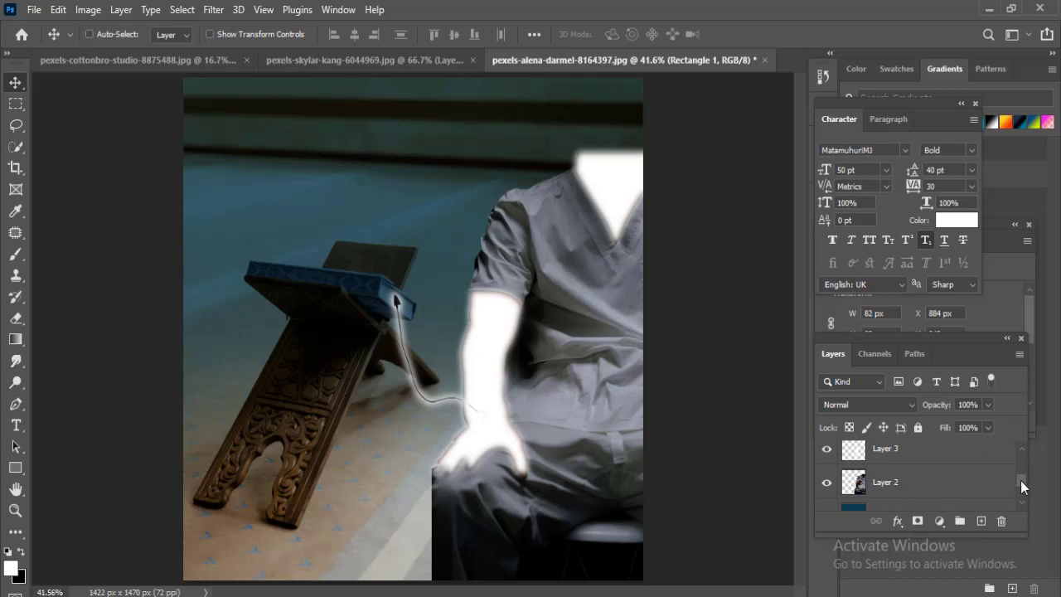
{"action": "left_click_drag", "start_coordinate": [1020, 480], "coordinate": [1021, 487]}
{"action": "left_click", "coordinate": [276, 460], "text": "ctrl"}
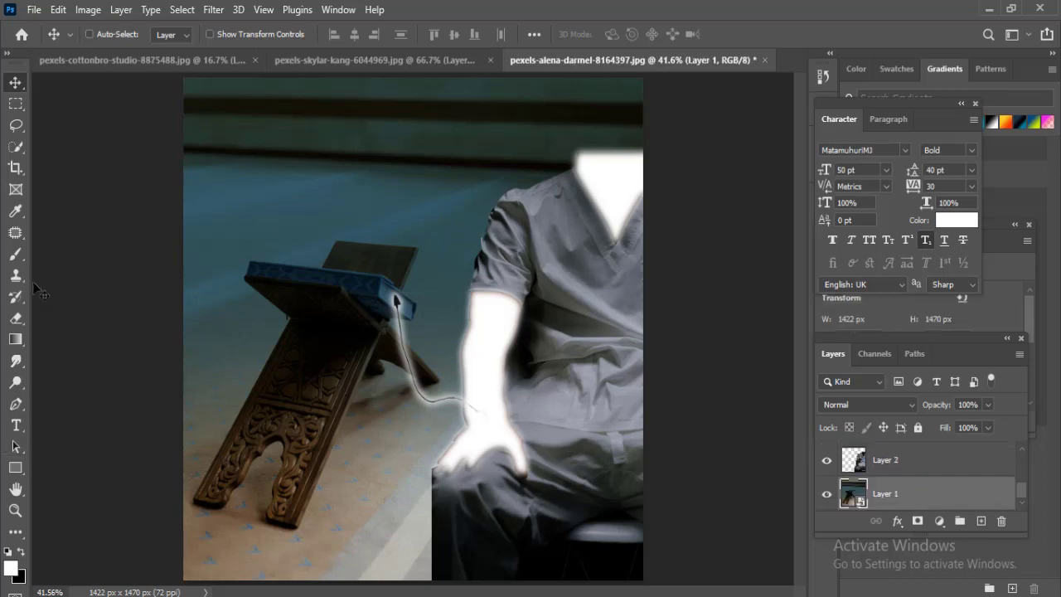
{"action": "key", "text": "w"}
{"action": "mouse_move", "coordinate": [332, 282]}
{"action": "left_mouse_down"}
{"action": "mouse_move", "coordinate": [377, 299]}
{"action": "mouse_move", "coordinate": [309, 274]}
{"action": "left_mouse_up"}
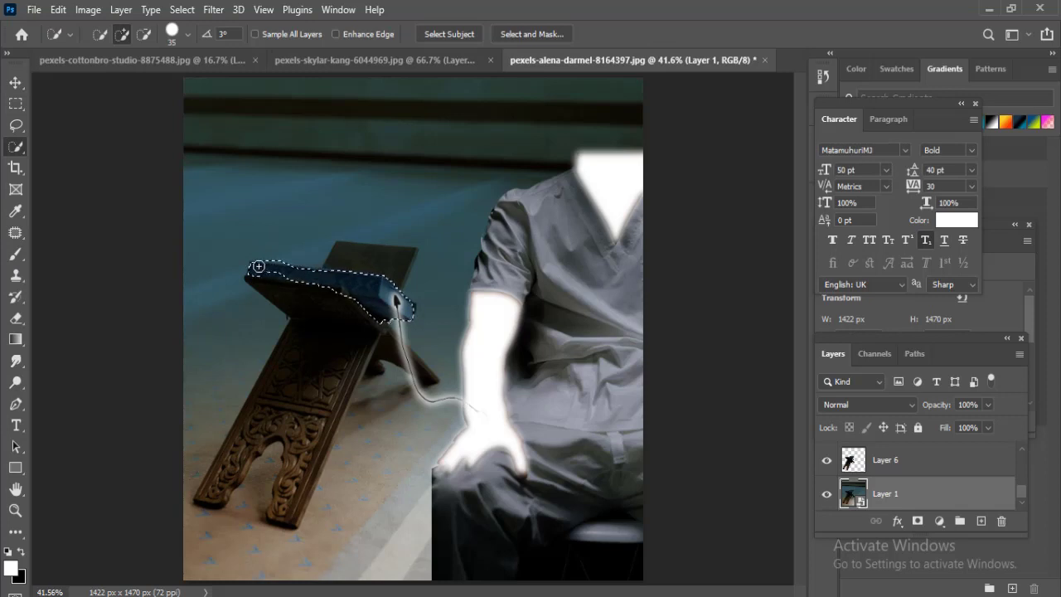
{"action": "left_click", "coordinate": [981, 524]}
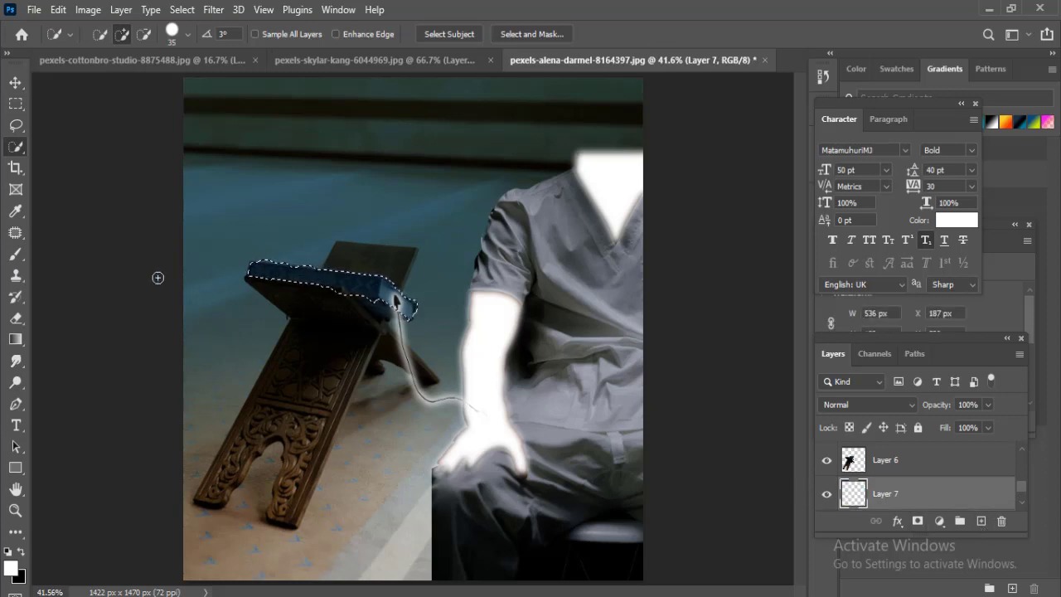
Step: Fill the book-cover selection with white on Layer 7 and deselect
{"action": "left_click", "coordinate": [17, 256]}
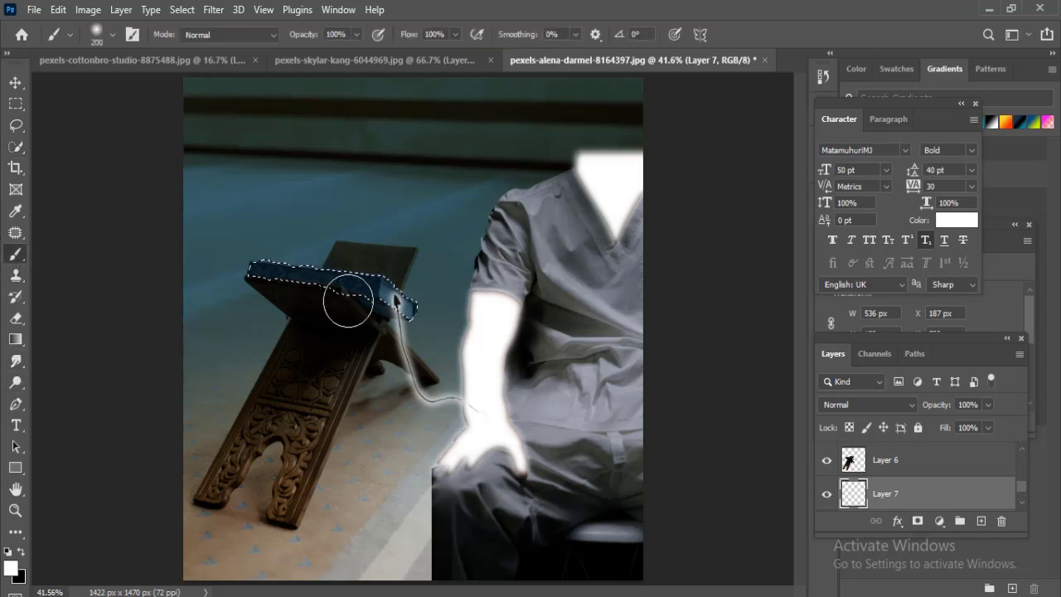
{"action": "scroll", "coordinate": [909, 450], "scroll_direction": "down", "scroll_amount": 1}
{"action": "key", "text": "alt+BackSpace"}
{"action": "key", "text": "ctrl+d"}
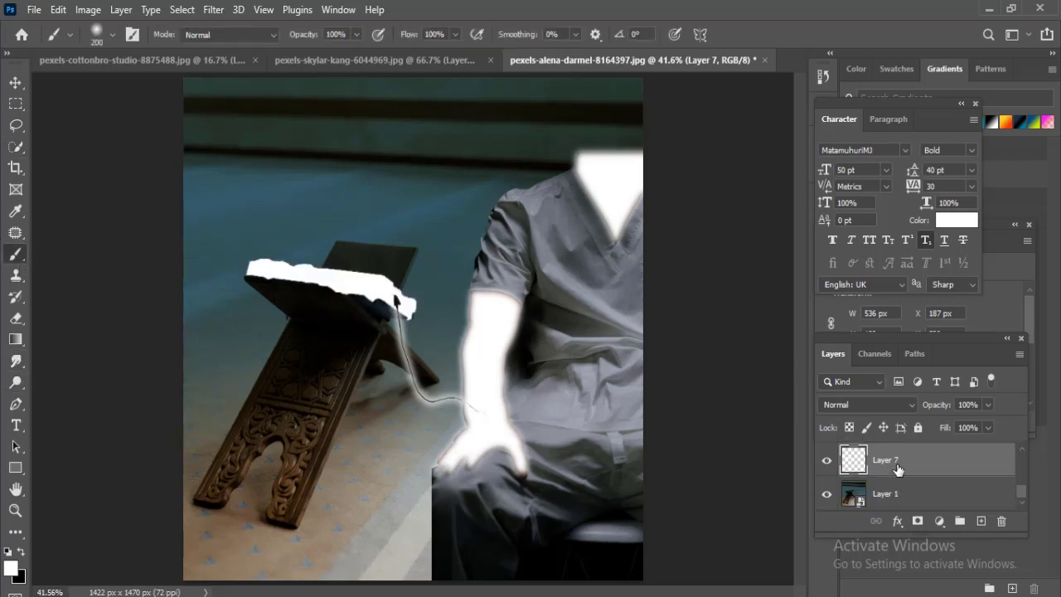
Step: Blur the white fill with a 34.6 px Gaussian Blur
{"action": "left_click", "coordinate": [189, 10]}
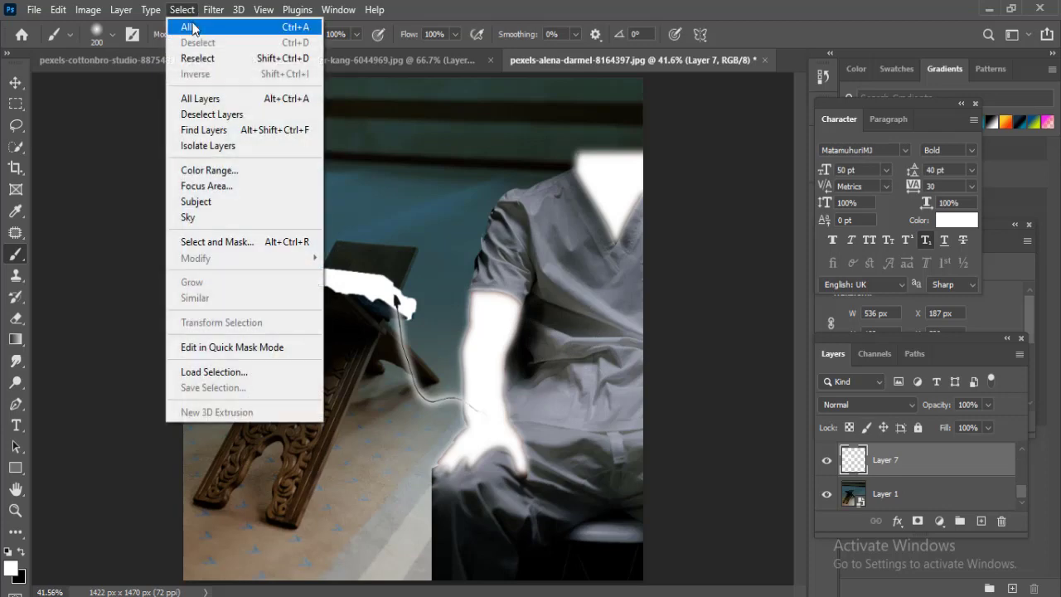
{"action": "left_click", "coordinate": [464, 284]}
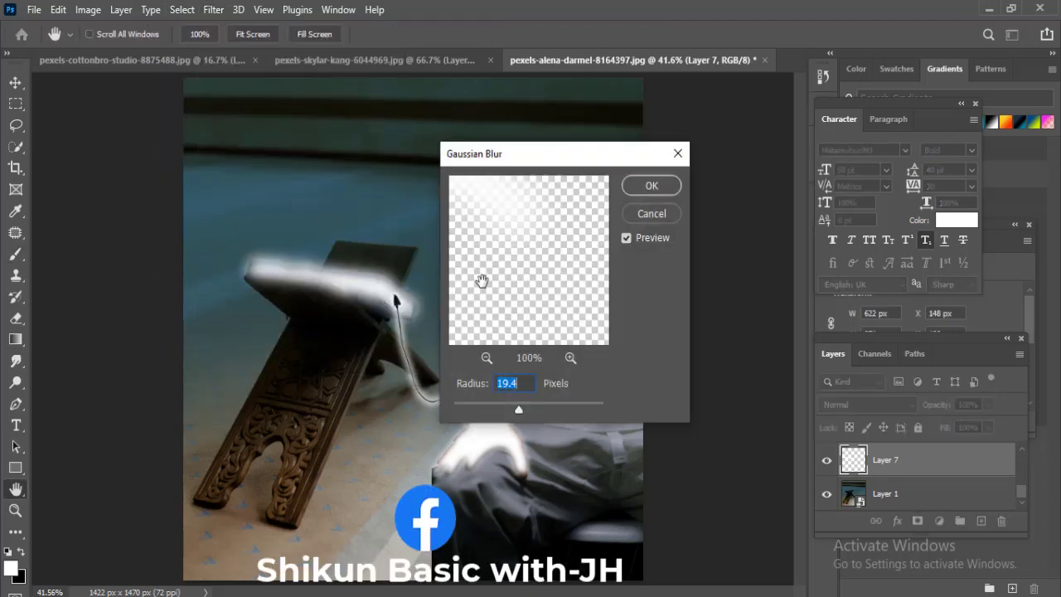
{"action": "left_click_drag", "start_coordinate": [519, 409], "coordinate": [527, 412]}
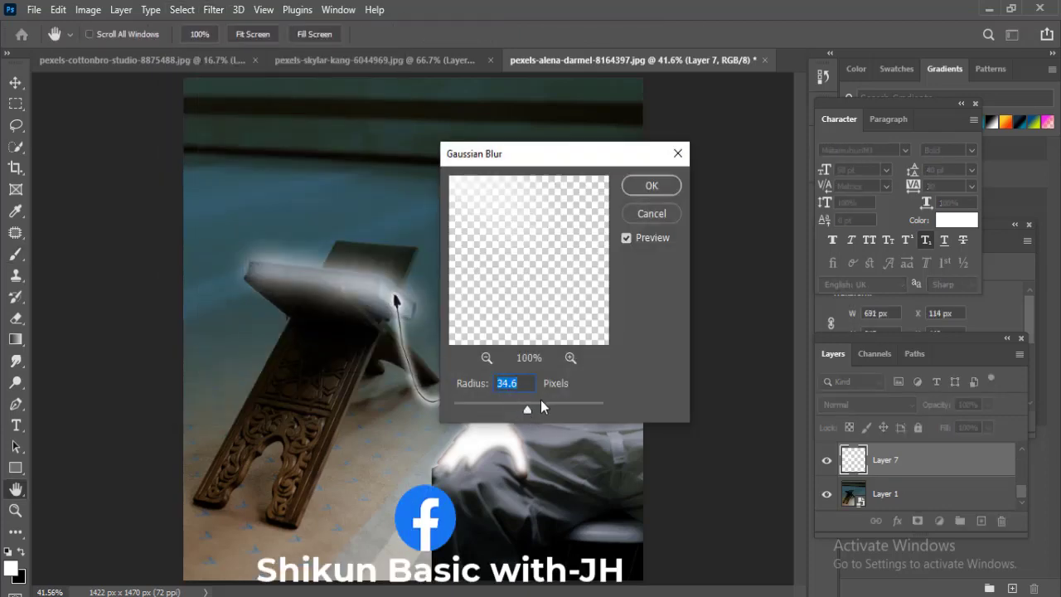
{"action": "left_click", "coordinate": [651, 185]}
{"action": "key", "text": "b"}
{"action": "key", "text": "ctrl+plus"}
{"action": "key", "text": "ctrl+plus"}
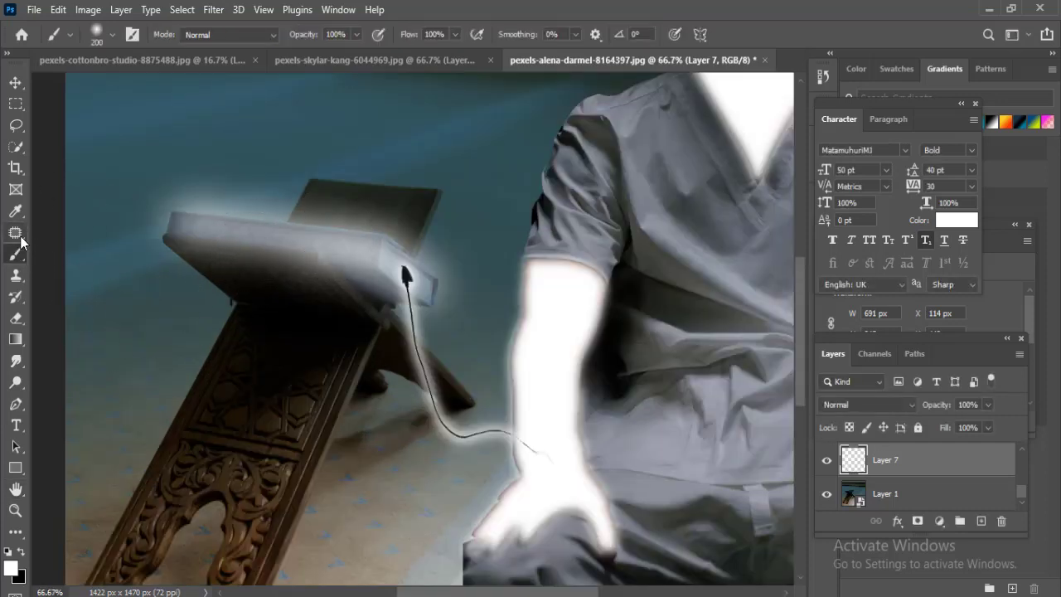
Step: Erase parts of the book glow at 63% opacity, then add Layer 8 above Rectangle 1
{"action": "left_click", "coordinate": [22, 326]}
{"action": "mouse_move", "coordinate": [178, 218]}
{"action": "left_mouse_down"}
{"action": "mouse_move", "coordinate": [358, 249]}
{"action": "mouse_move", "coordinate": [385, 264]}
{"action": "left_mouse_up"}
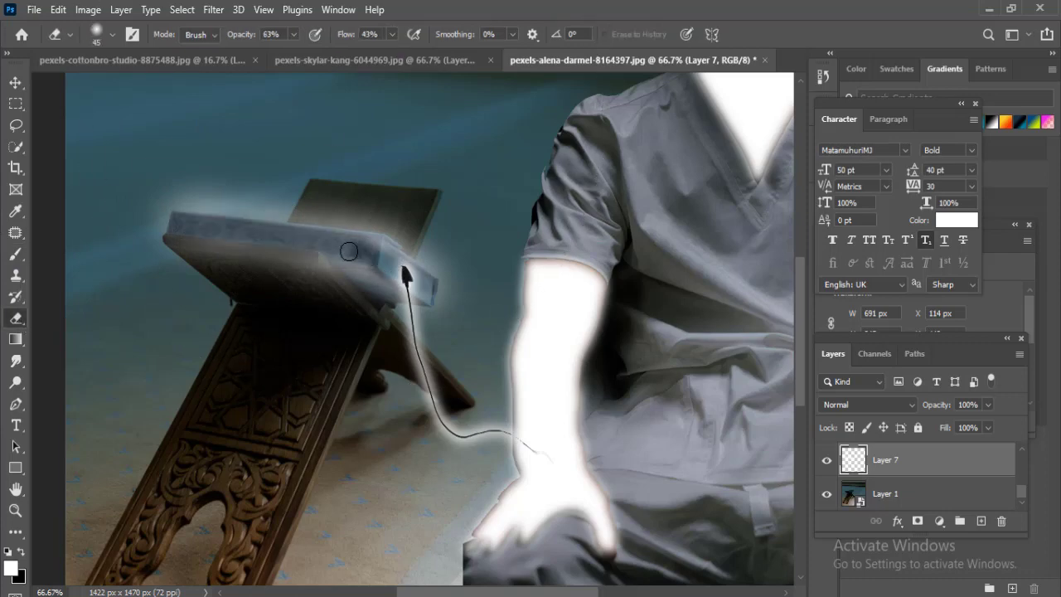
{"action": "key", "text": "ctrl+minus"}
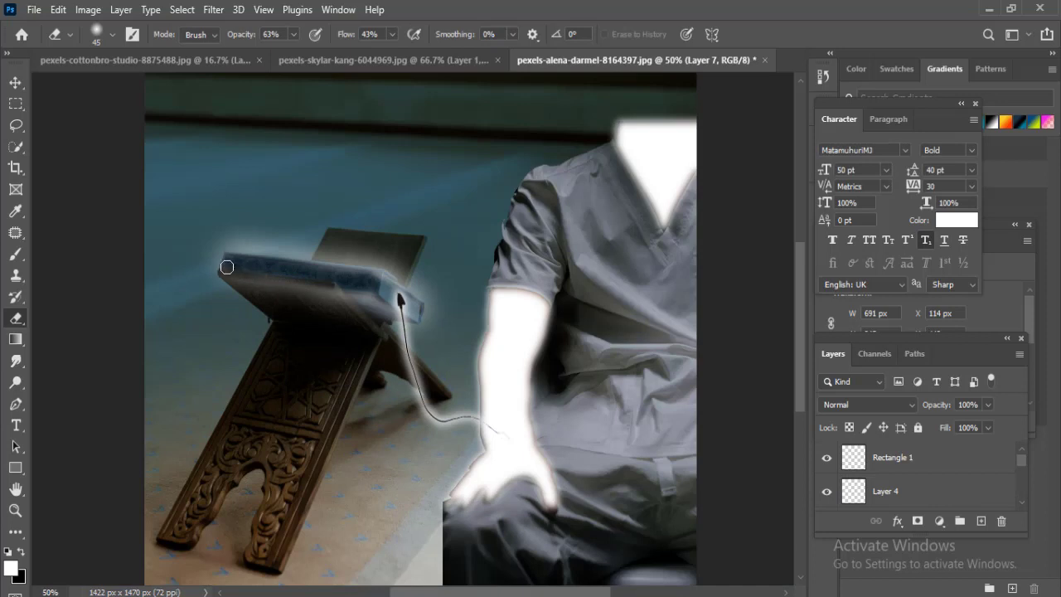
{"action": "left_click_drag", "start_coordinate": [251, 265], "coordinate": [410, 302]}
{"action": "left_click", "coordinate": [1008, 464]}
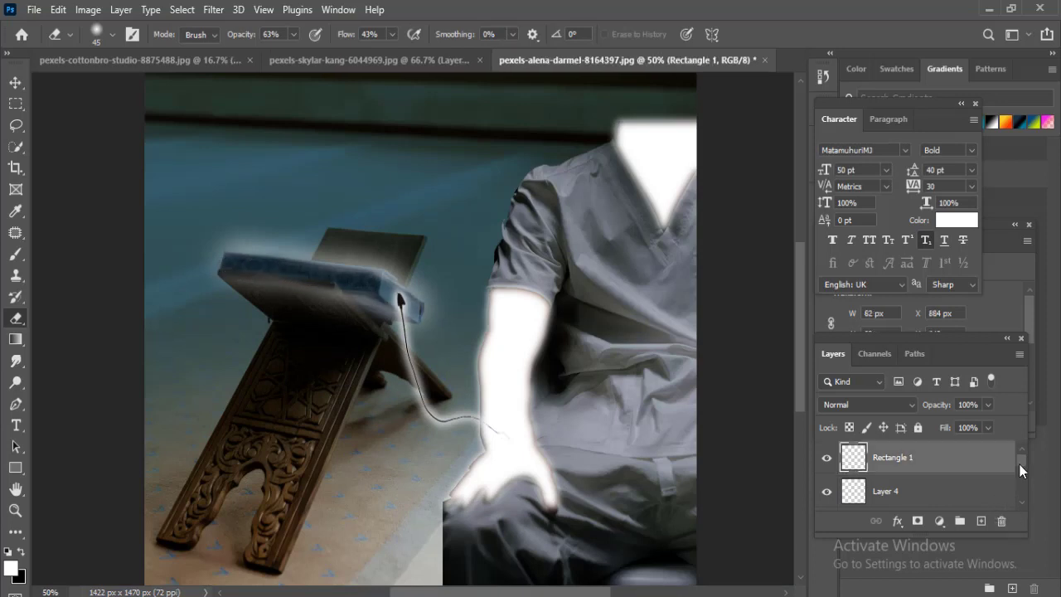
{"action": "left_click", "coordinate": [980, 520]}
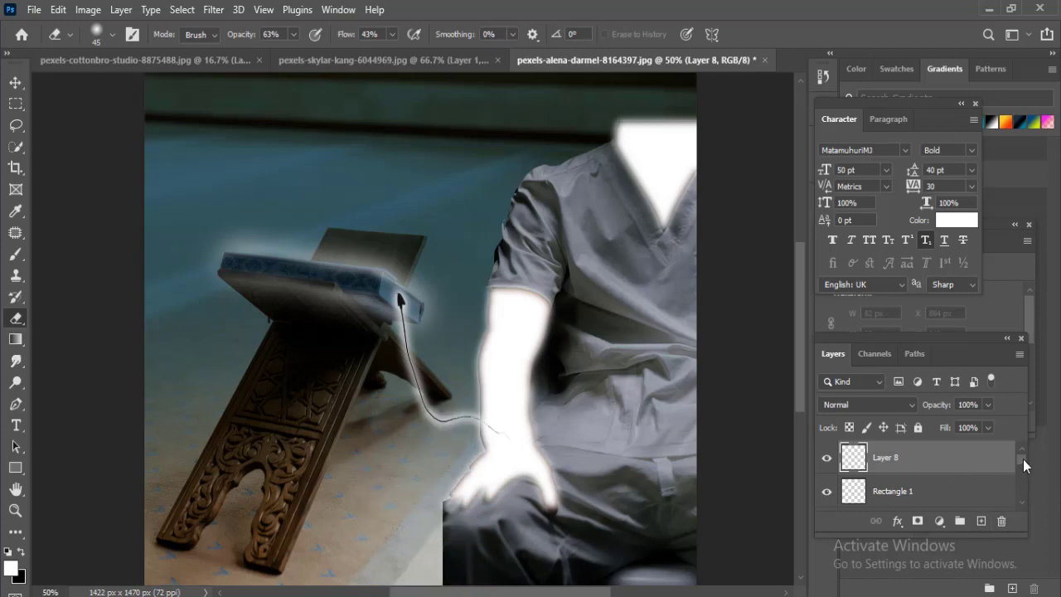
{"action": "scroll", "coordinate": [934, 498], "scroll_direction": "down", "scroll_amount": 3}
Step: Quick Select the man's arm and neck on Layer 2 and expand the selection by 10 px
{"action": "left_click", "coordinate": [912, 453]}
{"action": "left_click", "coordinate": [16, 147]}
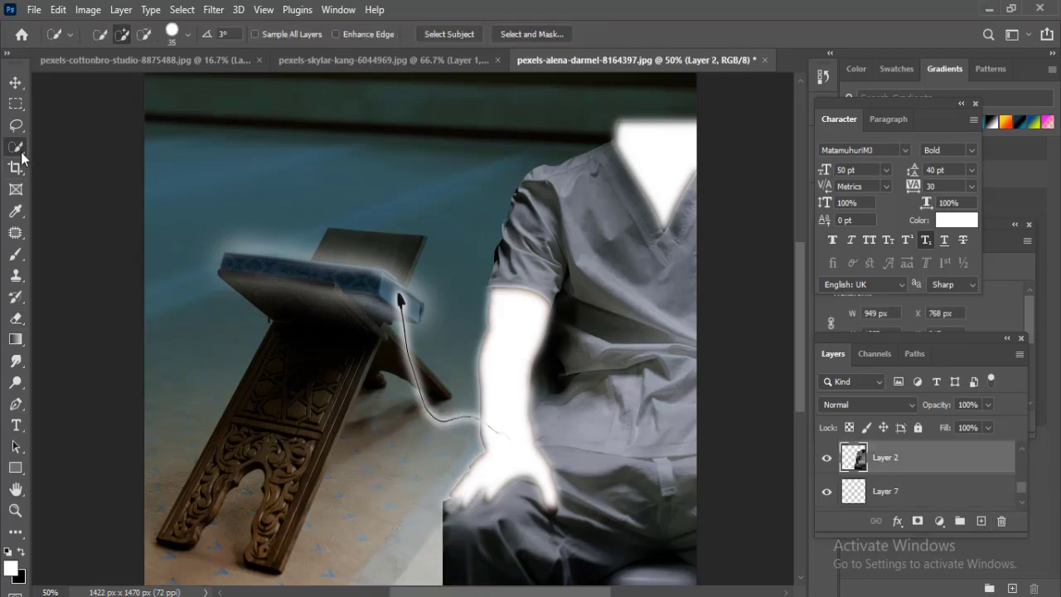
{"action": "right_click", "coordinate": [16, 147]}
{"action": "left_click", "coordinate": [91, 159]}
{"action": "left_click_drag", "start_coordinate": [506, 462], "coordinate": [506, 394]}
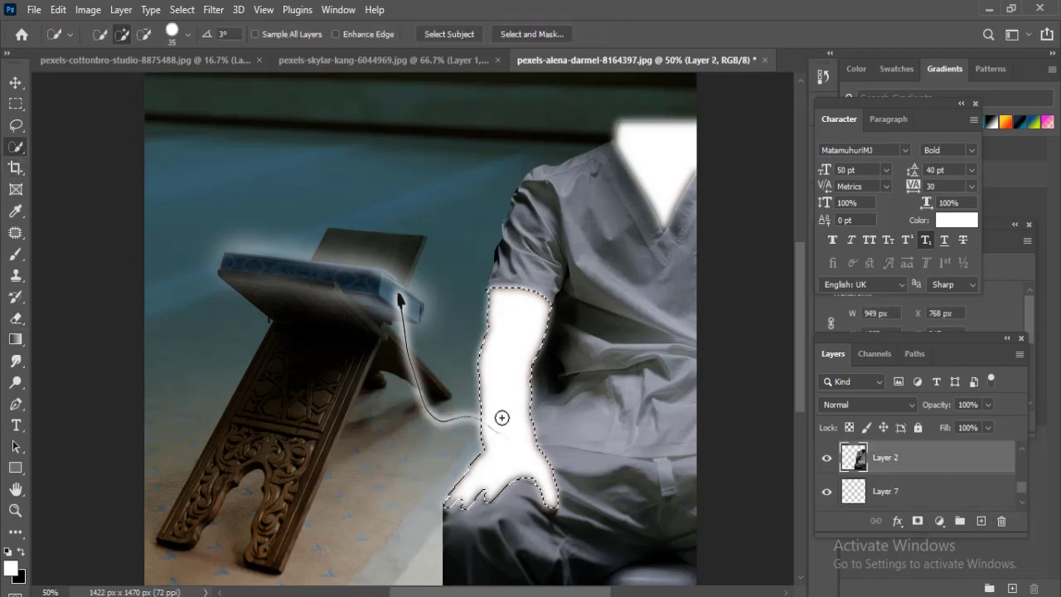
{"action": "left_click_drag", "start_coordinate": [644, 182], "coordinate": [656, 142]}
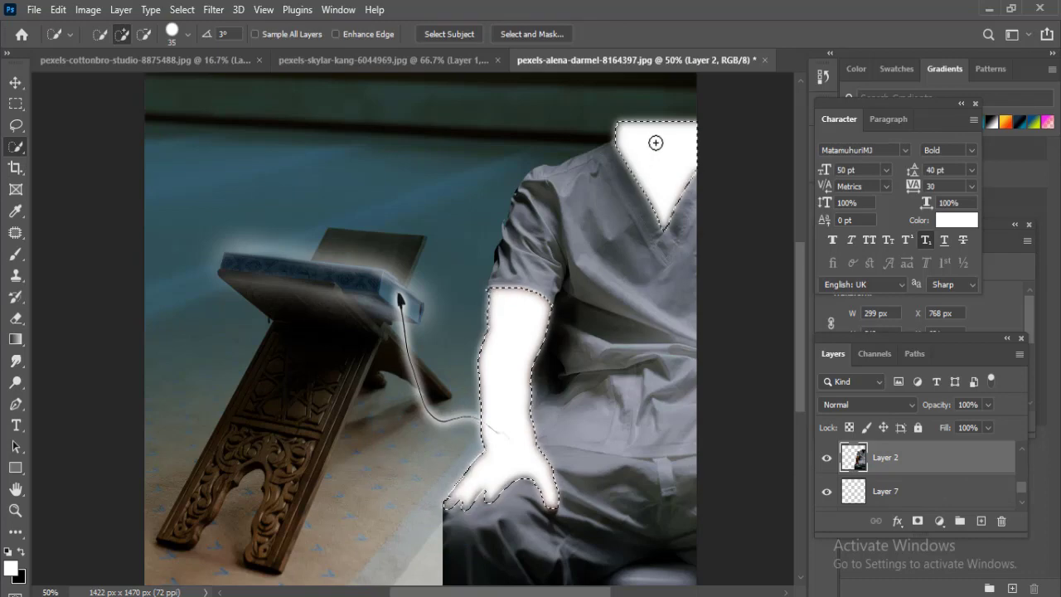
{"action": "left_click", "coordinate": [181, 9]}
{"action": "mouse_move", "coordinate": [196, 257]}
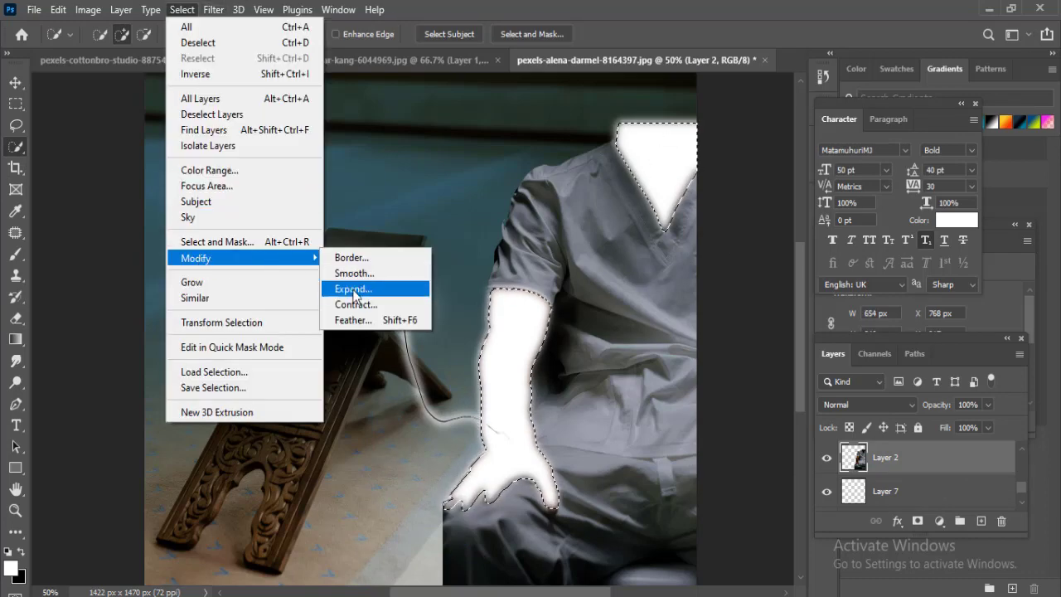
{"action": "left_click", "coordinate": [354, 289]}
{"action": "type", "text": "0"}
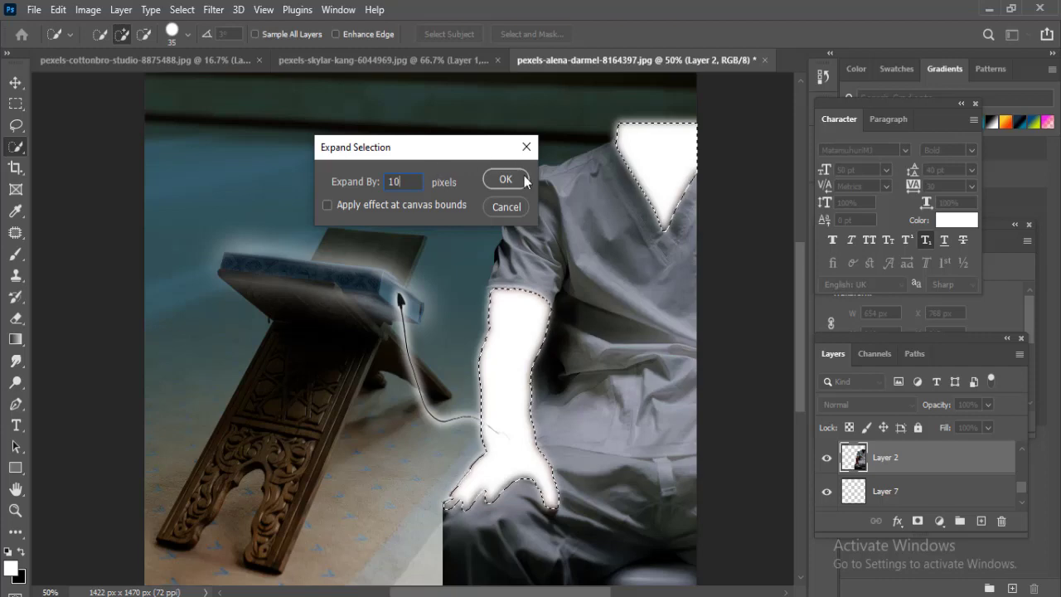
{"action": "left_click", "coordinate": [507, 181]}
Step: Set the painting colour to blue #1483bc with a 500 px brush
{"action": "key", "text": "b"}
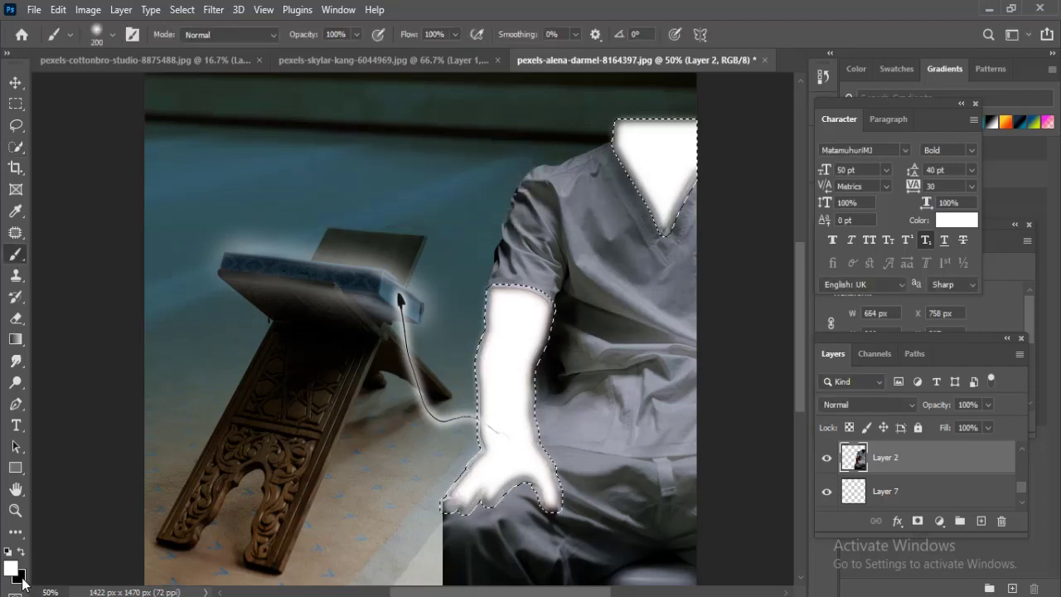
{"action": "left_click", "coordinate": [18, 576]}
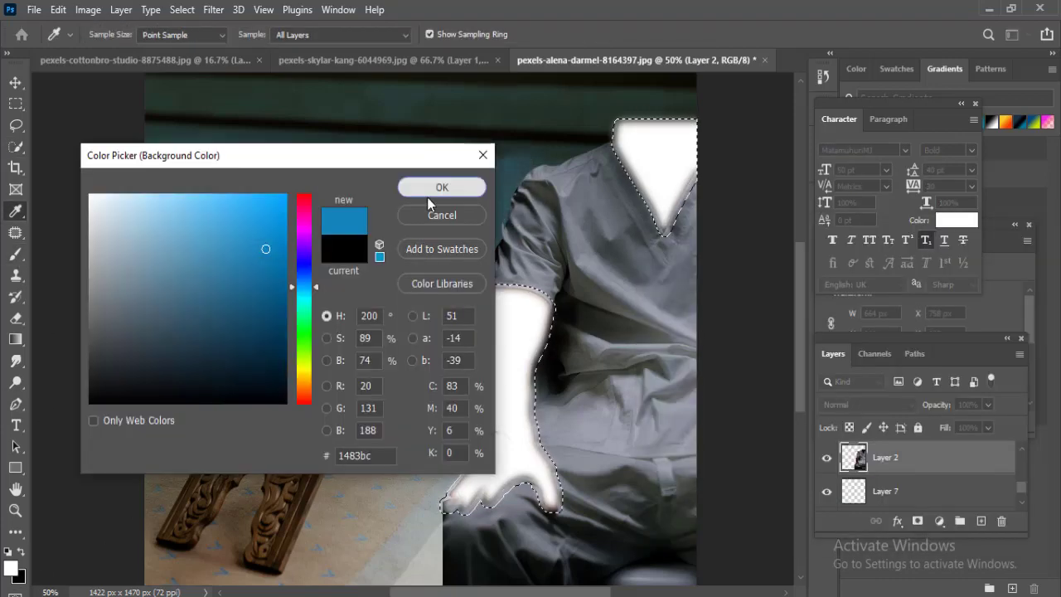
{"action": "left_click", "coordinate": [428, 191]}
{"action": "left_click", "coordinate": [20, 550]}
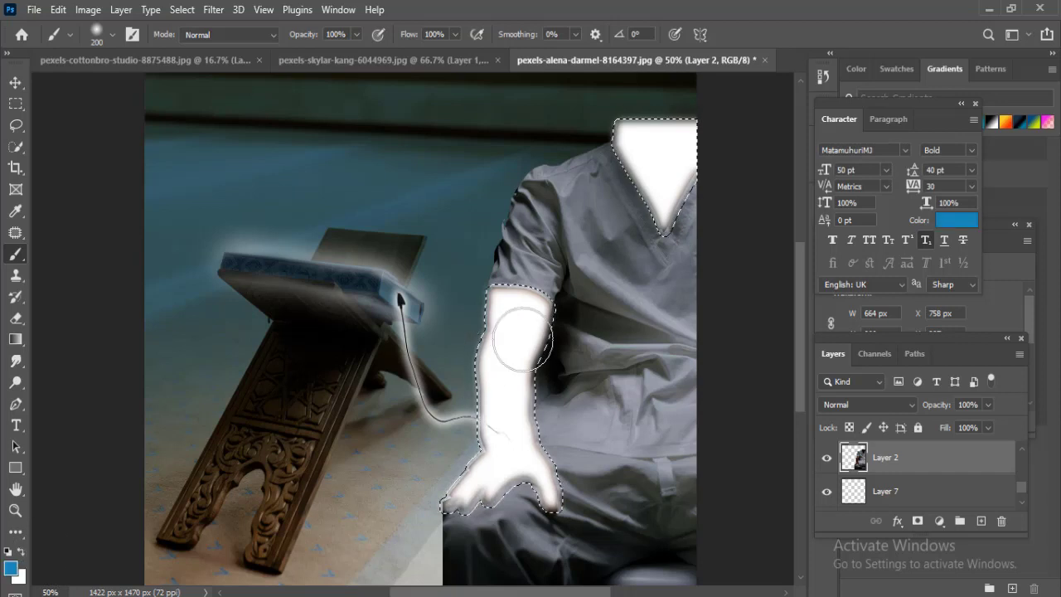
{"action": "key", "text": "bracketright"}
{"action": "key", "text": "bracketright"}
{"action": "key", "text": "bracketright"}
Step: Paint the selection blue on a new layer and Gaussian Blur it at radius 75.5
{"action": "key", "text": "ctrl+shift+alt+n"}
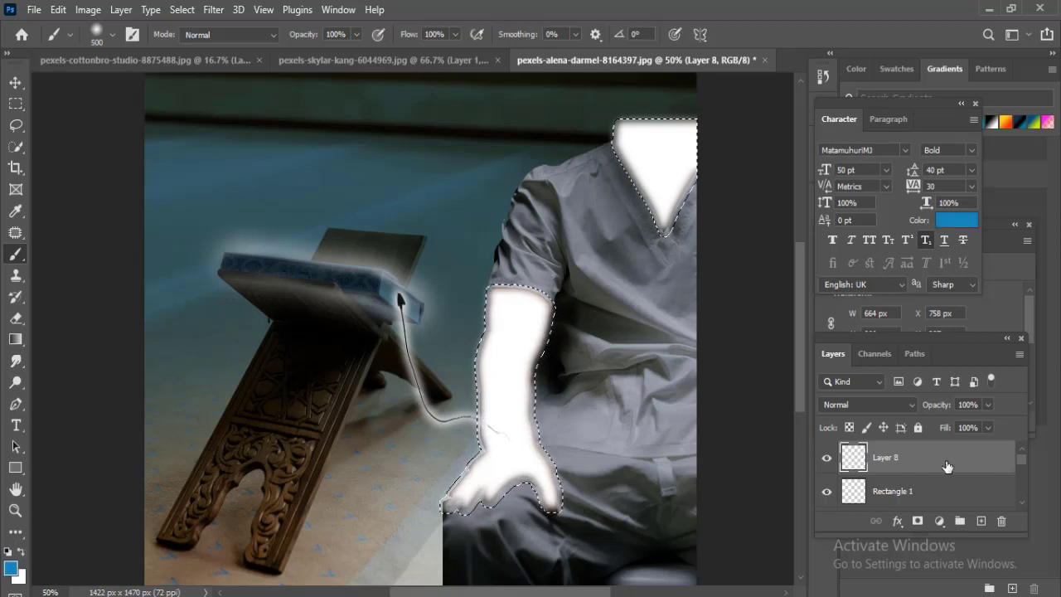
{"action": "mouse_move", "coordinate": [522, 307]}
{"action": "left_mouse_down"}
{"action": "mouse_move", "coordinate": [517, 438]}
{"action": "mouse_move", "coordinate": [478, 511]}
{"action": "left_mouse_up"}
{"action": "key", "text": "alt+BackSpace"}
{"action": "key", "text": "ctrl+d"}
{"action": "left_click", "coordinate": [213, 9]}
{"action": "mouse_move", "coordinate": [222, 219]}
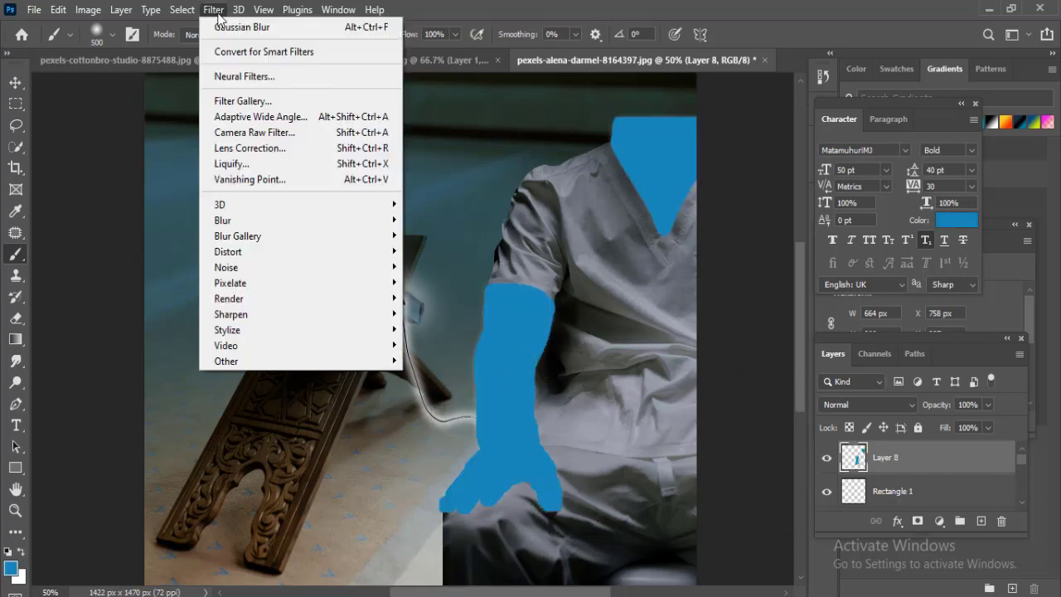
{"action": "left_click", "coordinate": [445, 281]}
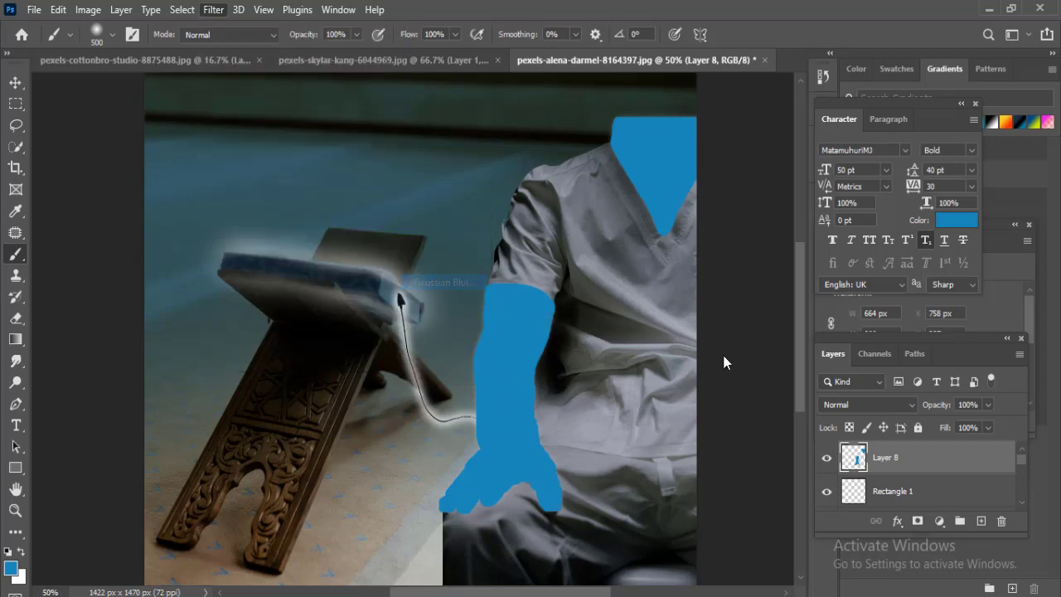
{"action": "left_click_drag", "start_coordinate": [497, 149], "coordinate": [187, 118]}
{"action": "left_click_drag", "start_coordinate": [215, 377], "coordinate": [232, 377]}
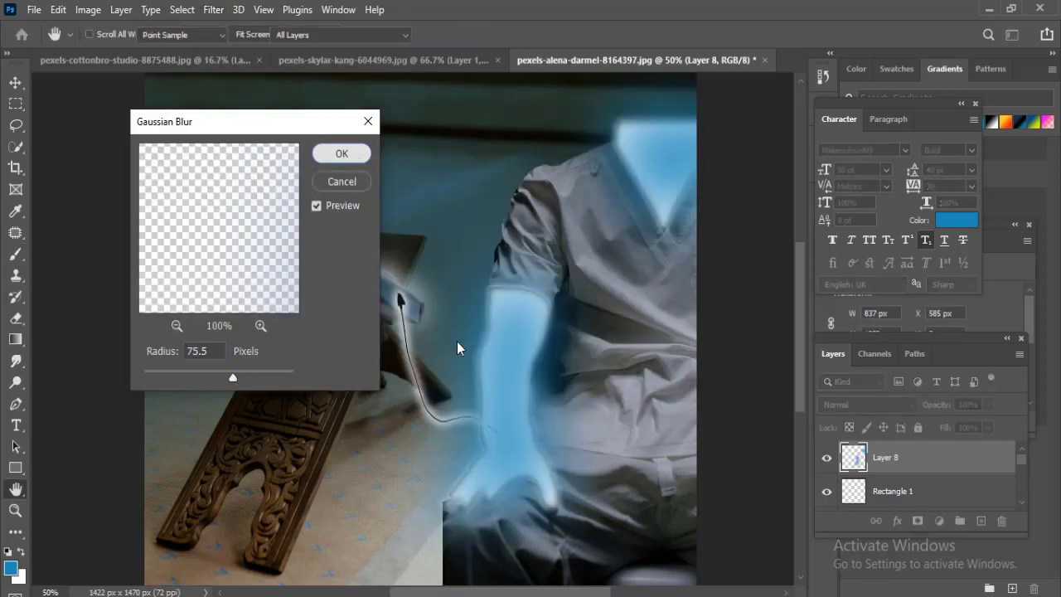
{"action": "left_click", "coordinate": [342, 153]}
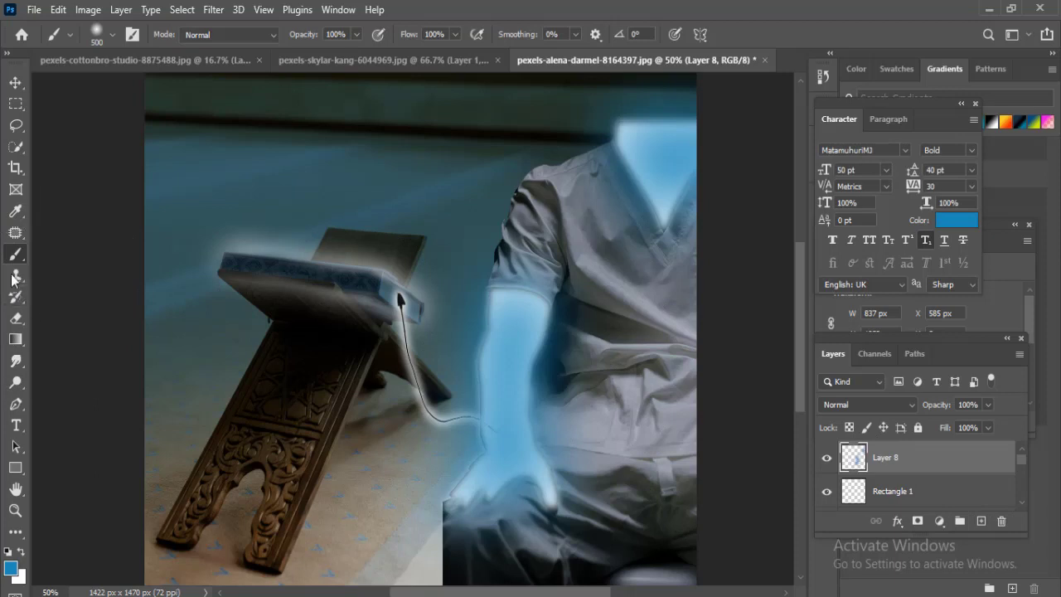
Step: Erase parts of the blue glow on the arm and neck with a 125–150 px eraser
{"action": "left_click", "coordinate": [16, 319]}
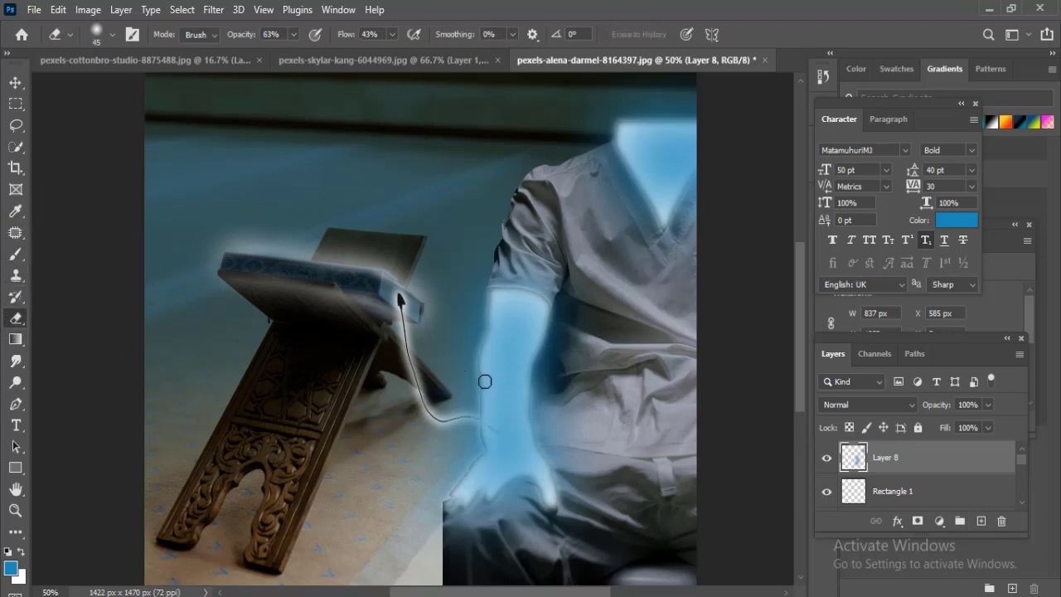
{"action": "key", "text": "bracketright"}
{"action": "key", "text": "bracketright"}
{"action": "key", "text": "bracketright"}
{"action": "mouse_move", "coordinate": [485, 381]}
{"action": "left_mouse_down"}
{"action": "mouse_move", "coordinate": [499, 464]}
{"action": "mouse_move", "coordinate": [528, 354]}
{"action": "mouse_move", "coordinate": [505, 464]}
{"action": "left_mouse_up"}
{"action": "key", "text": "bracketright"}
{"action": "key", "text": "bracketleft"}
{"action": "mouse_move", "coordinate": [679, 156]}
{"action": "left_mouse_down"}
{"action": "mouse_move", "coordinate": [654, 144]}
{"action": "mouse_move", "coordinate": [680, 187]}
{"action": "mouse_move", "coordinate": [637, 141]}
{"action": "mouse_move", "coordinate": [682, 141]}
{"action": "mouse_move", "coordinate": [665, 137]}
{"action": "mouse_move", "coordinate": [659, 154]}
{"action": "left_mouse_up"}
{"action": "type", "text": "Tra"}
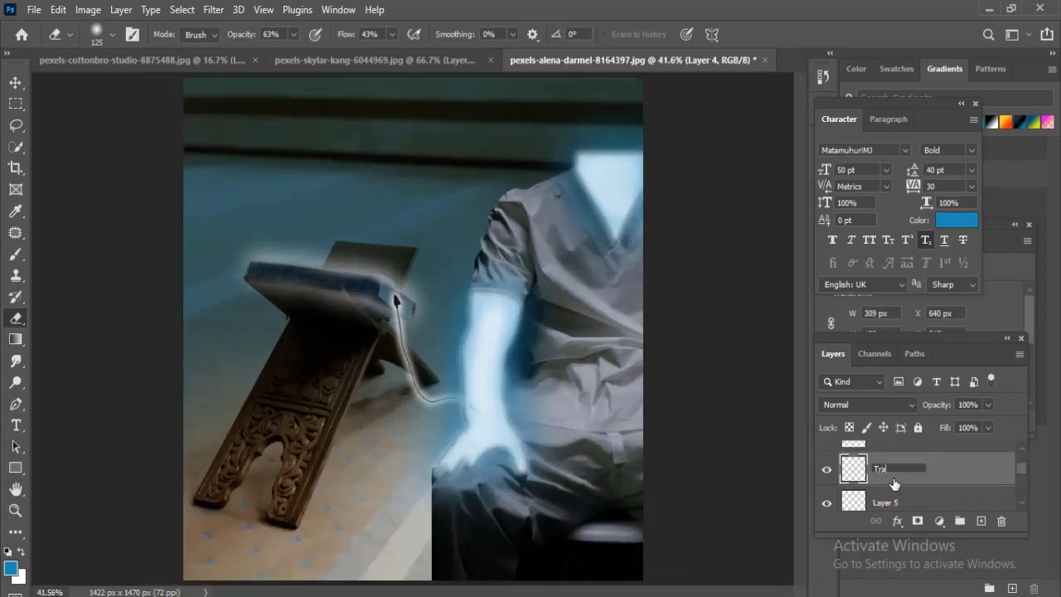
Step: Name the cable layer Tra, add a new layer, and load Tra's outline expanded by 10
{"action": "key", "text": "Return"}
{"action": "left_click", "coordinate": [981, 522]}
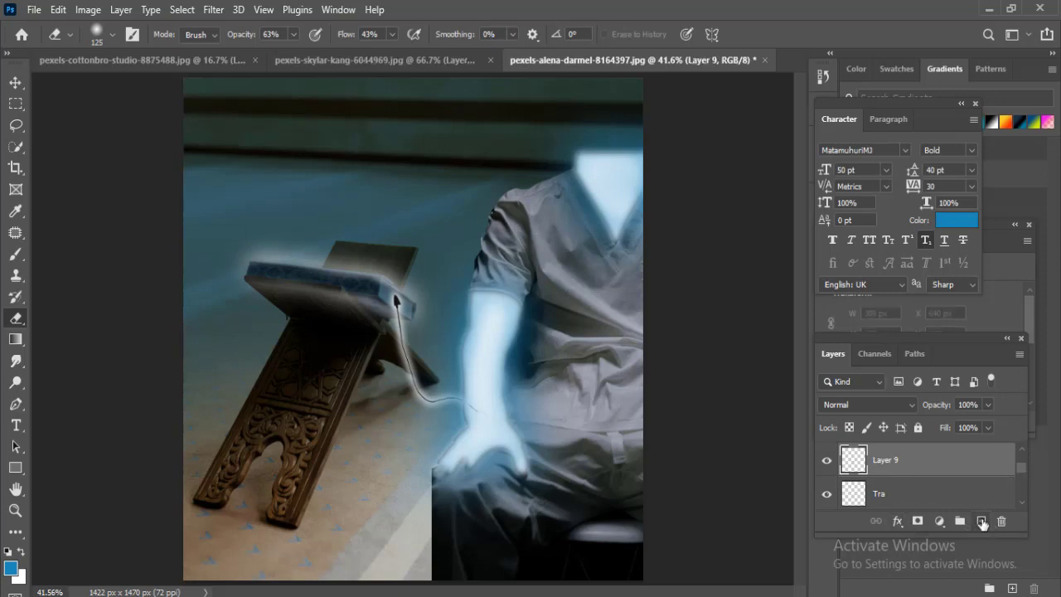
{"action": "left_click", "coordinate": [854, 496], "text": "ctrl"}
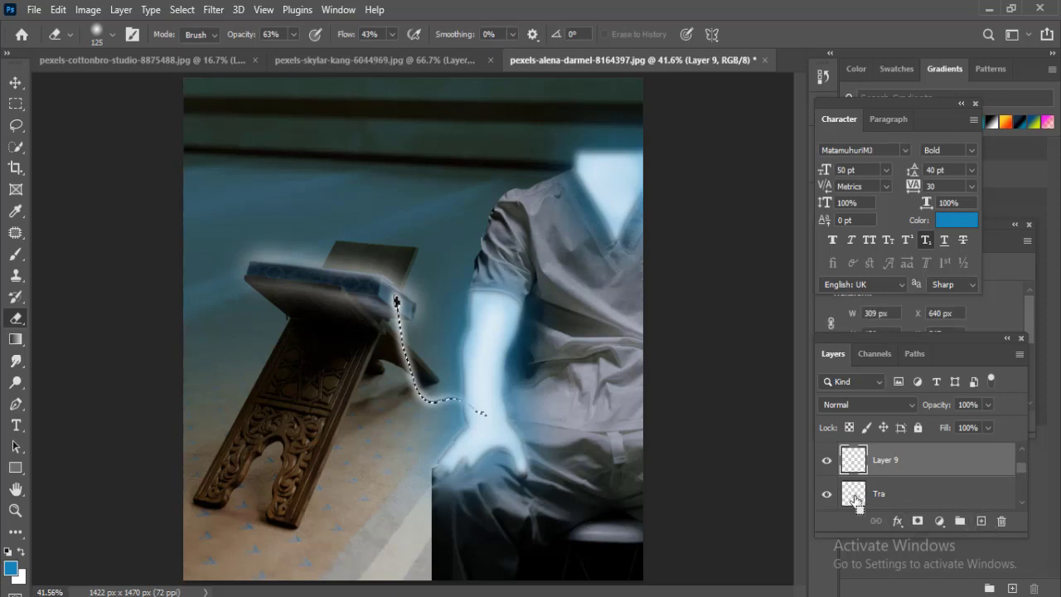
{"action": "left_click", "coordinate": [181, 9]}
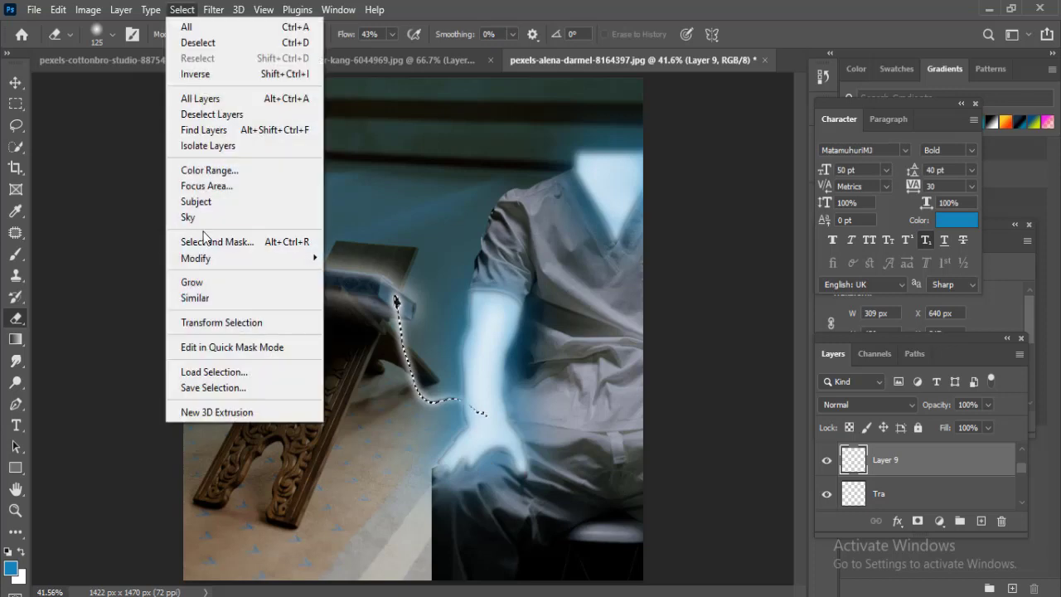
{"action": "left_click", "coordinate": [356, 300]}
{"action": "left_click", "coordinate": [500, 180]}
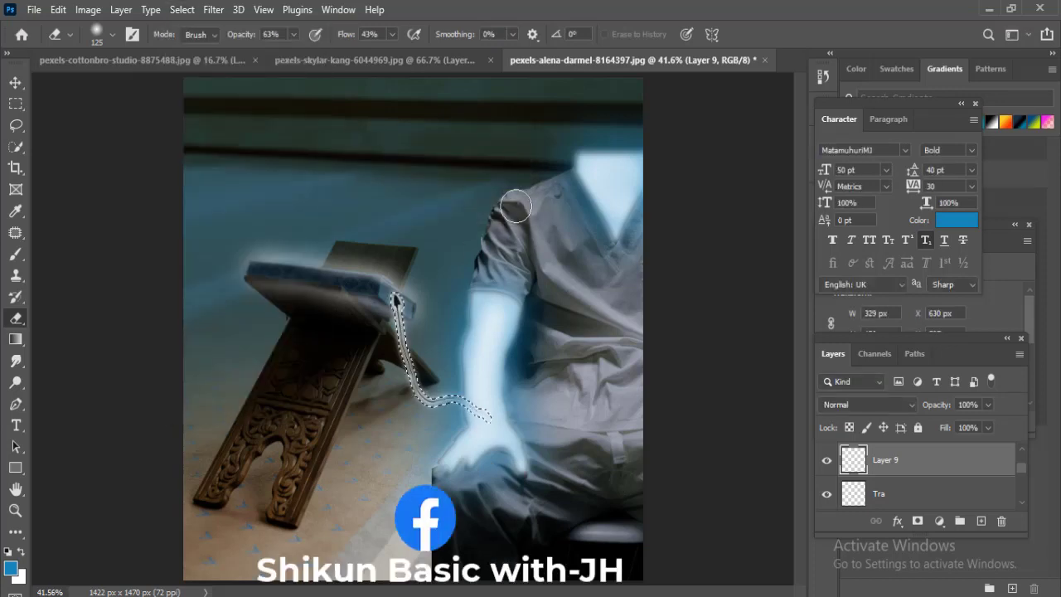
Step: Paint the expanded cable selection blue and Gaussian-blur it into a soft glow
{"action": "key", "text": "b"}
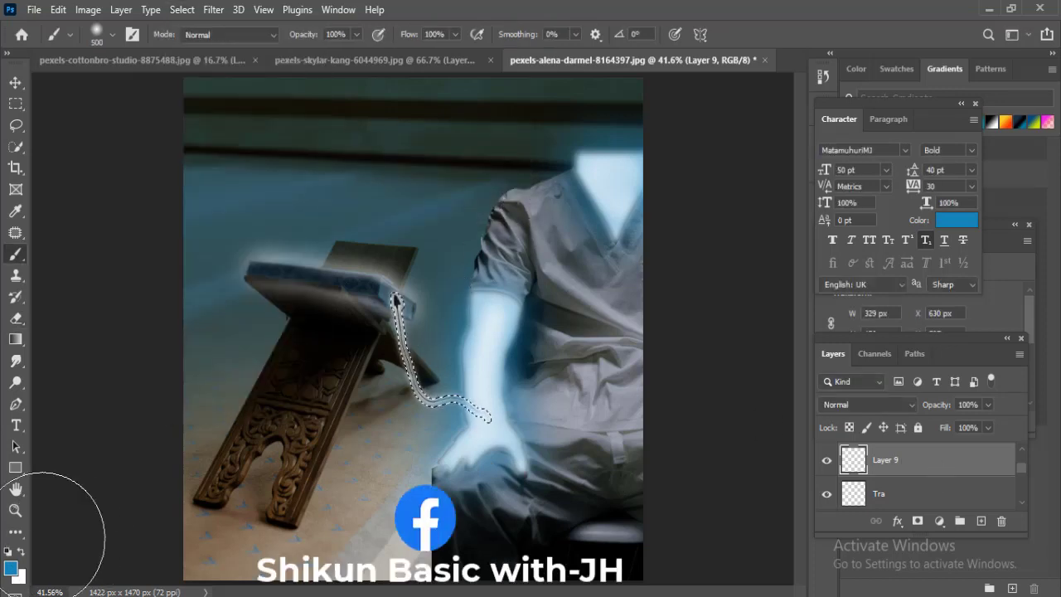
{"action": "left_click_drag", "start_coordinate": [403, 379], "coordinate": [497, 437]}
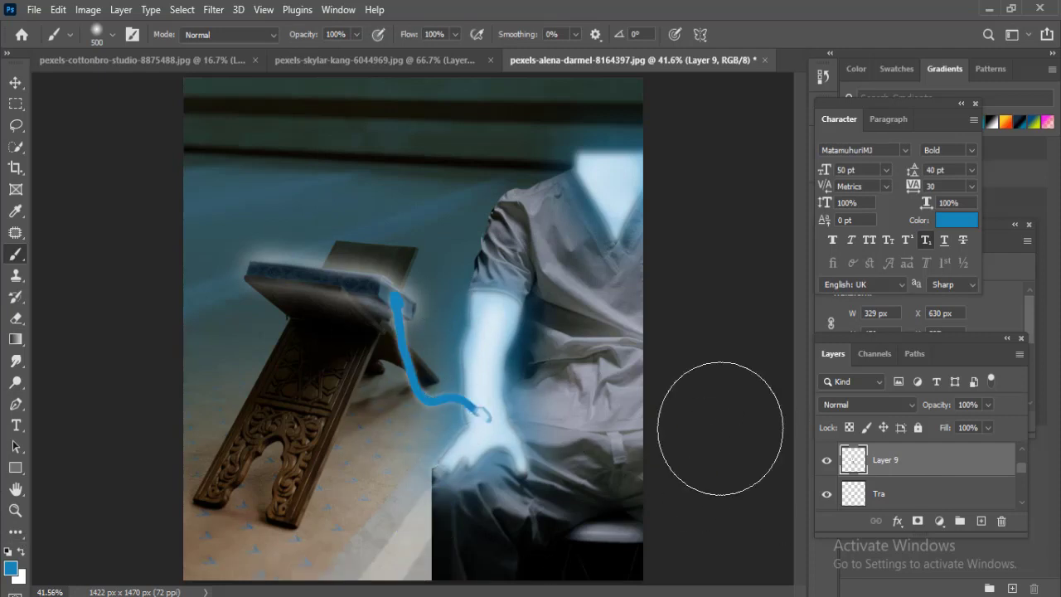
{"action": "left_click", "coordinate": [213, 9]}
{"action": "left_click", "coordinate": [444, 282]}
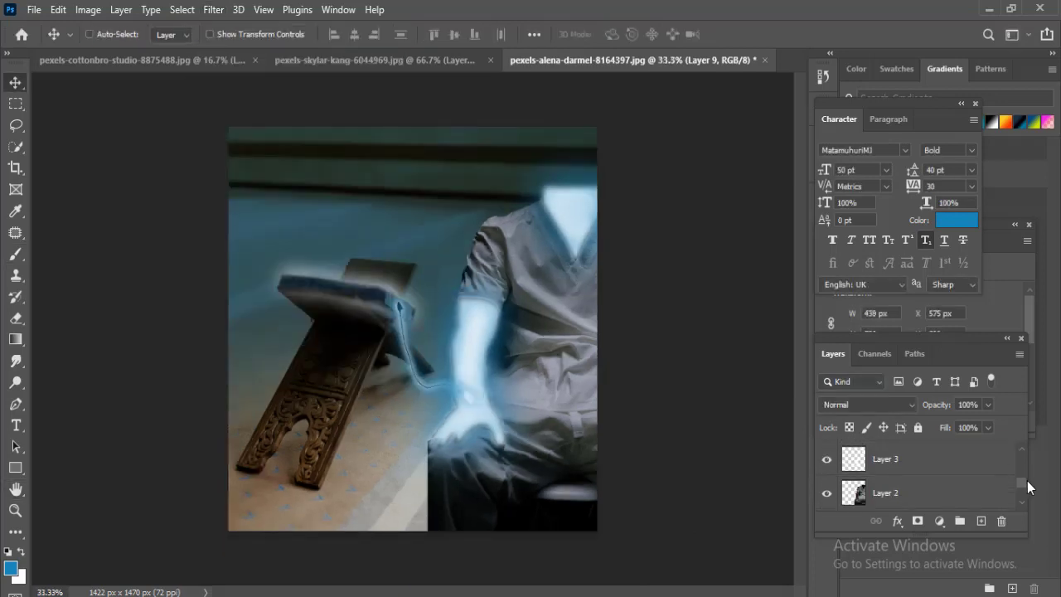
{"action": "left_click_drag", "start_coordinate": [1026, 481], "coordinate": [1023, 455]}
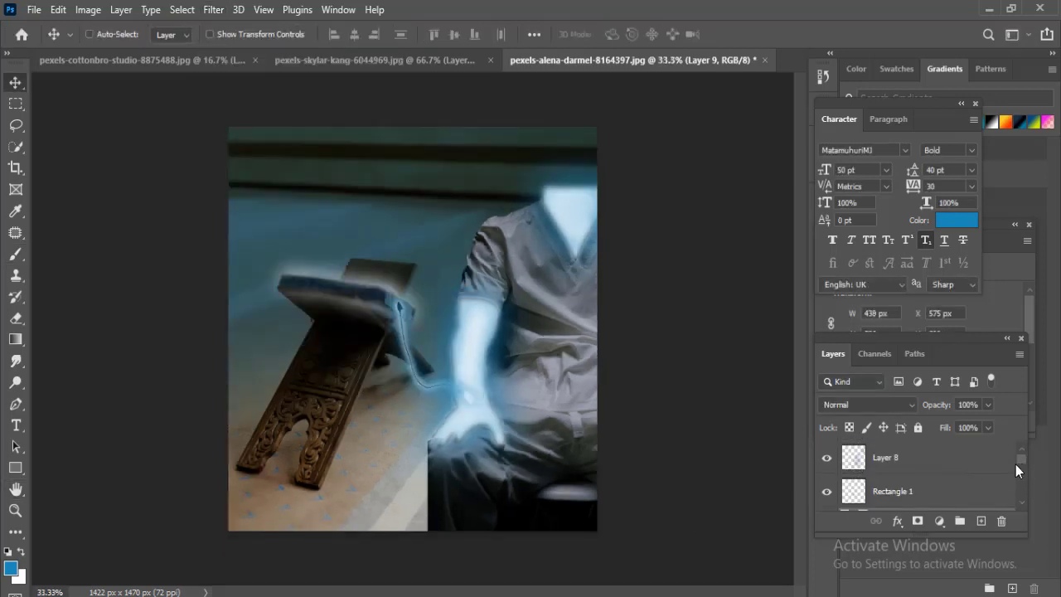
Step: Select Layer 8 through Layer 7 and group them into Group 1 with Ctrl+G
{"action": "left_click", "coordinate": [951, 469]}
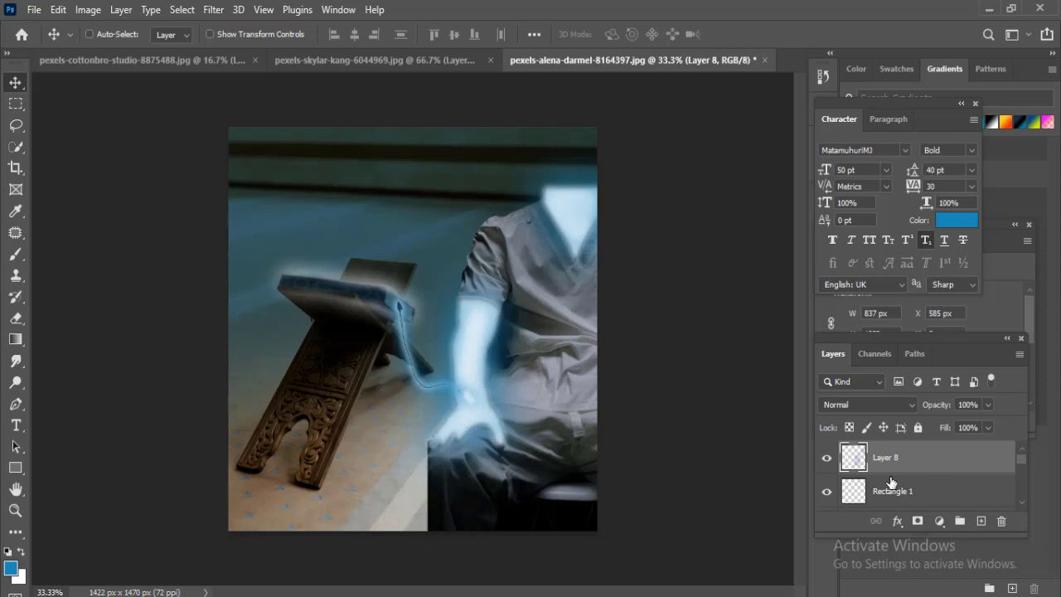
{"action": "left_click_drag", "start_coordinate": [1021, 459], "coordinate": [1021, 490]}
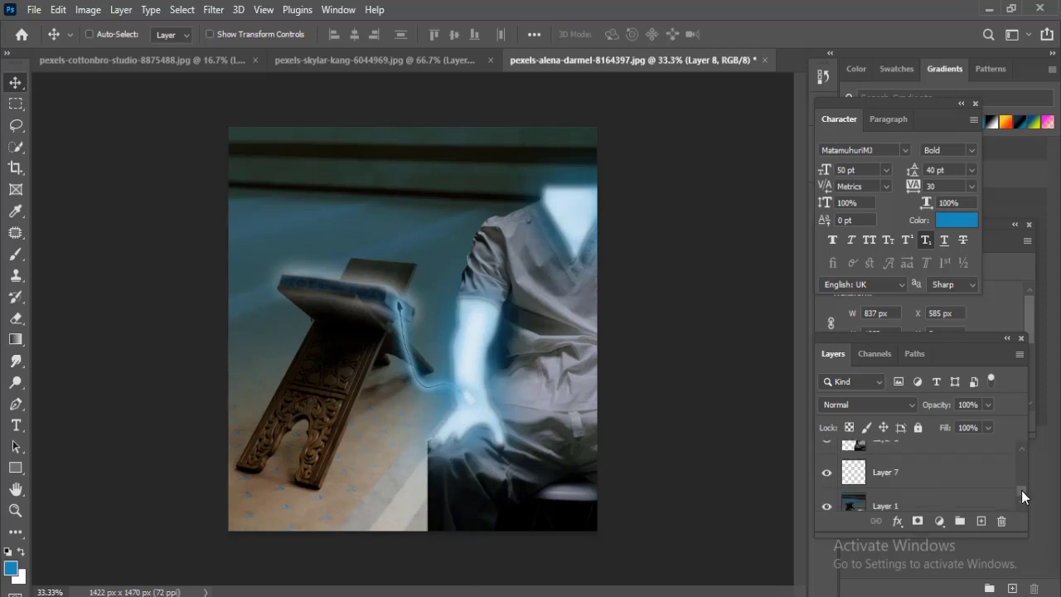
{"action": "left_click", "coordinate": [908, 486], "text": "shift"}
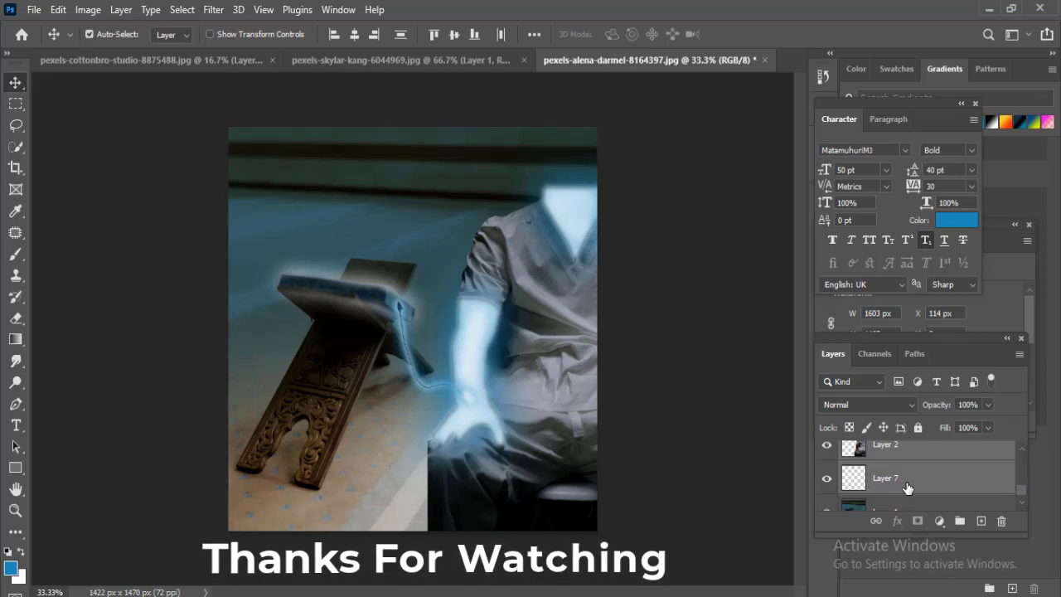
{"action": "key", "text": "ctrl+g"}
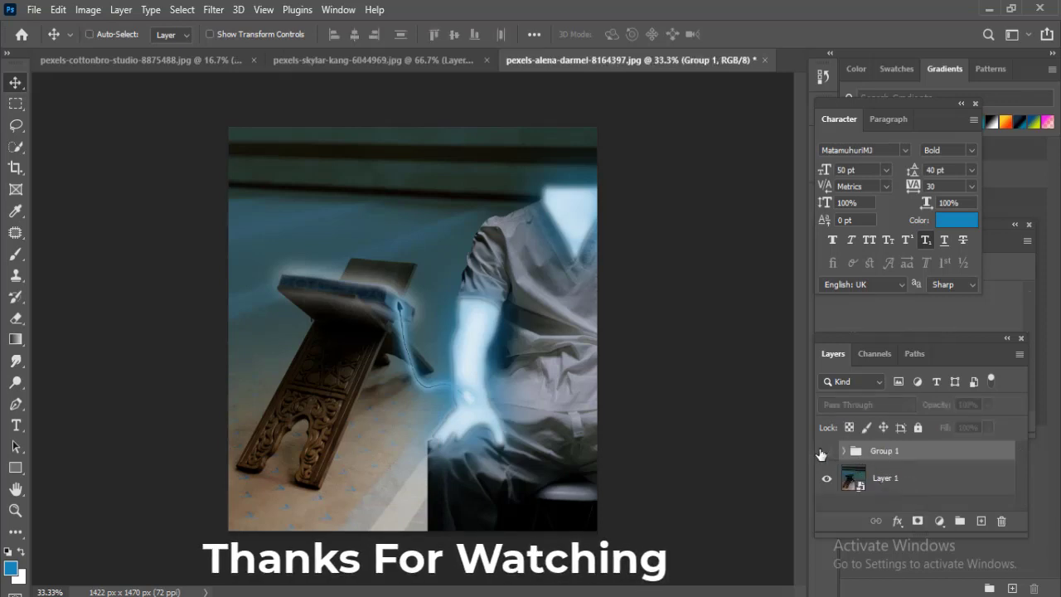